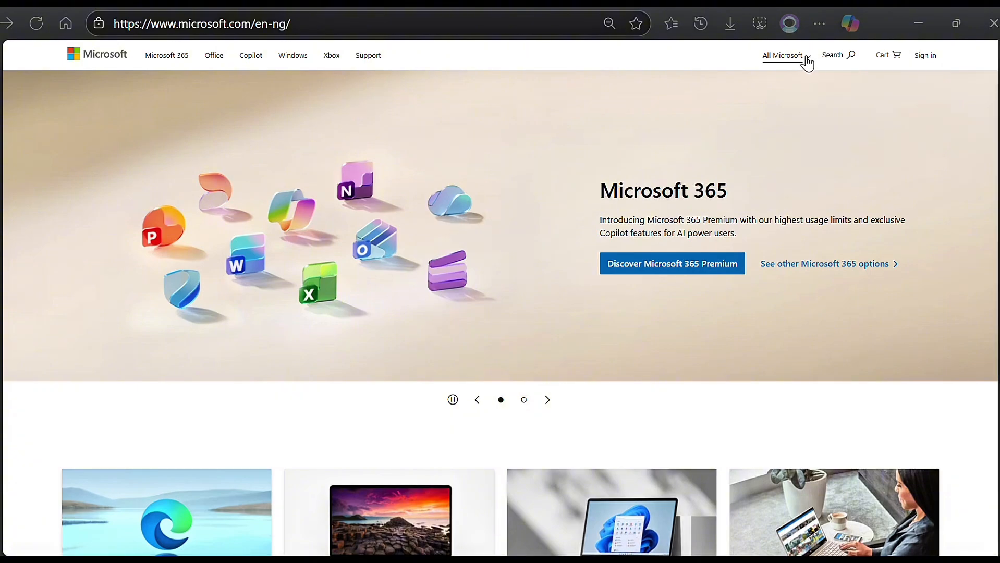
Go to the Microsoft Power Platform page and open the Microsoft Power Automate product page from its product list.
left_click(807, 61)
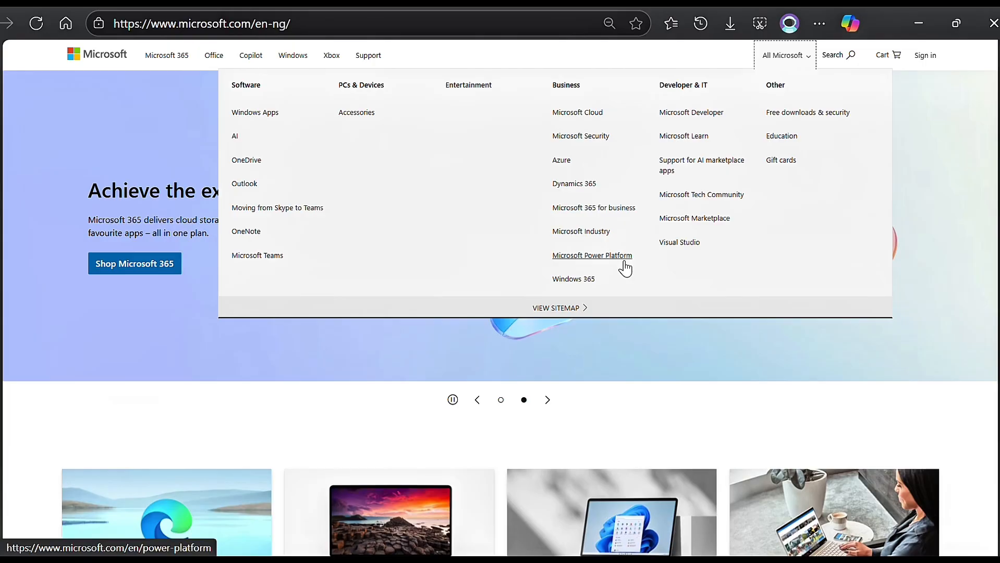
left_click(591, 255)
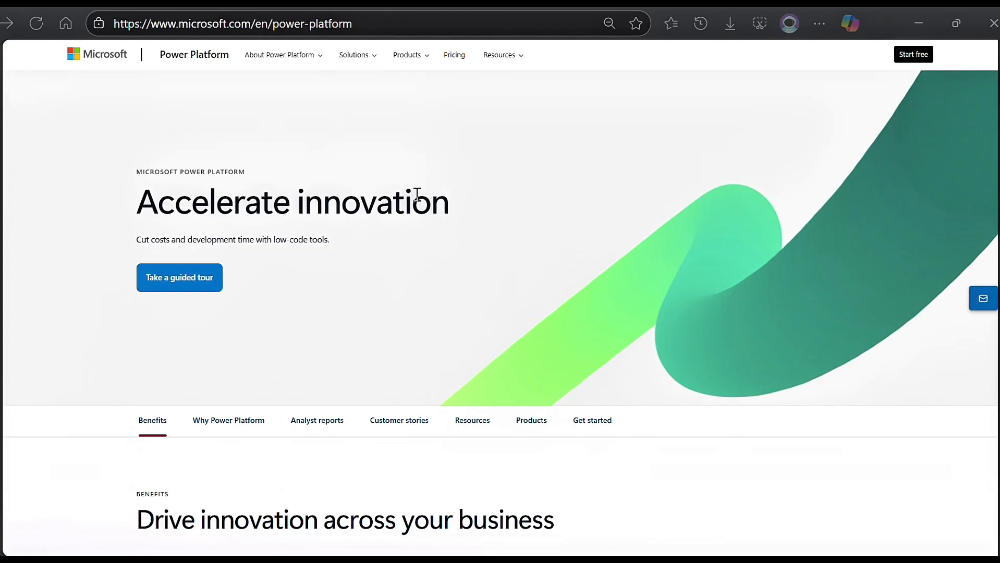
scroll(439, 239, "down", 5)
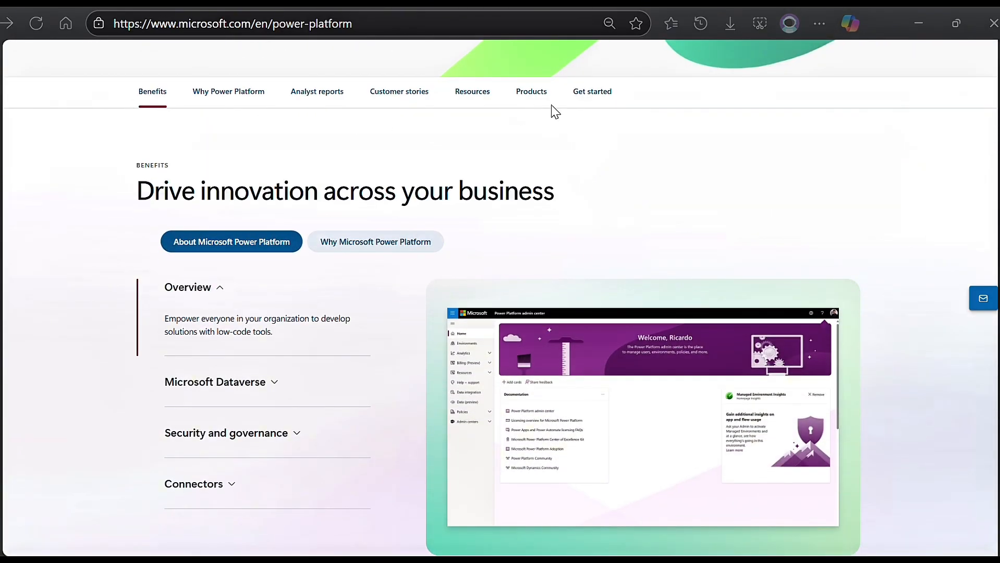
scroll(584, 138, "down", 10)
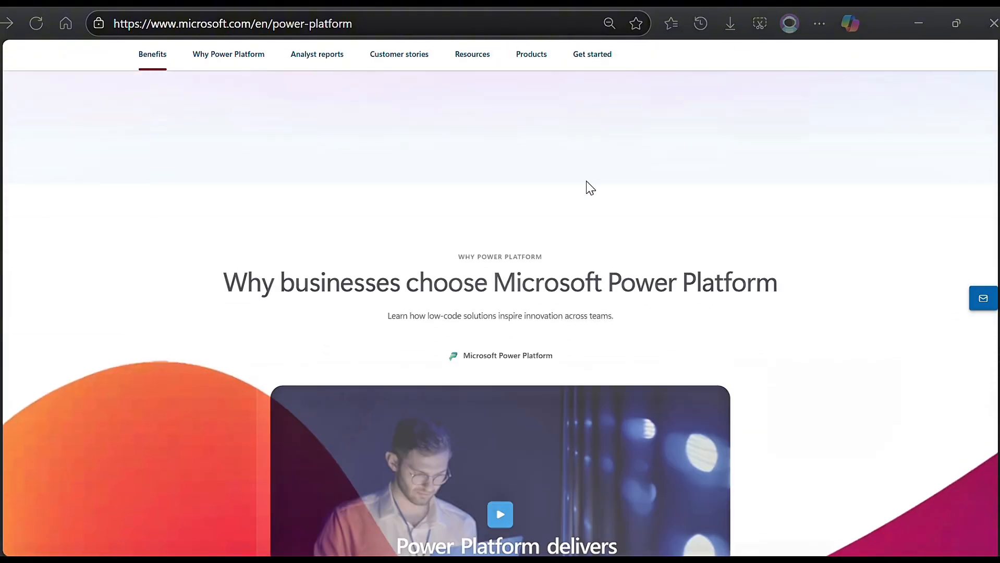
scroll(587, 241, "down", 8)
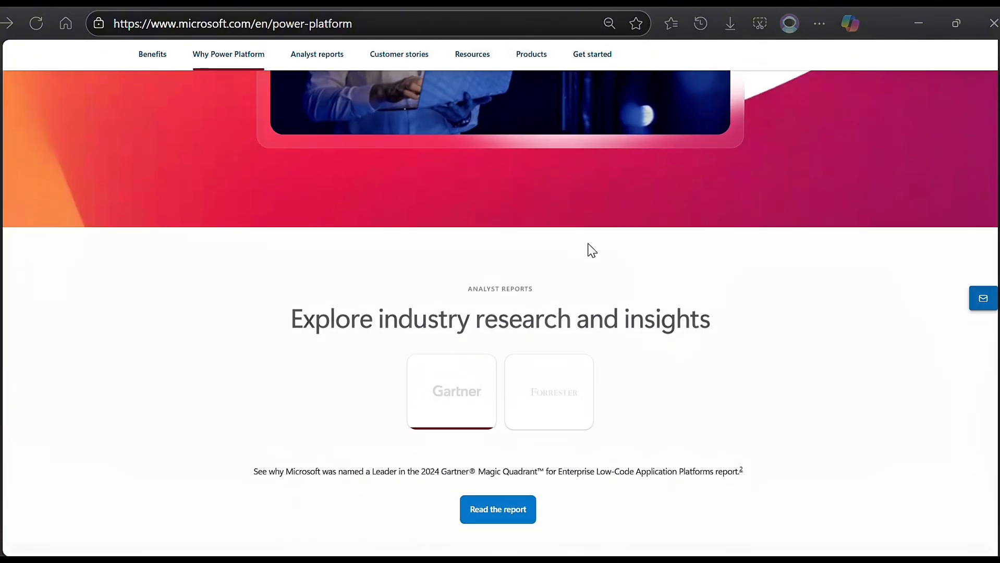
scroll(588, 244, "down", 10)
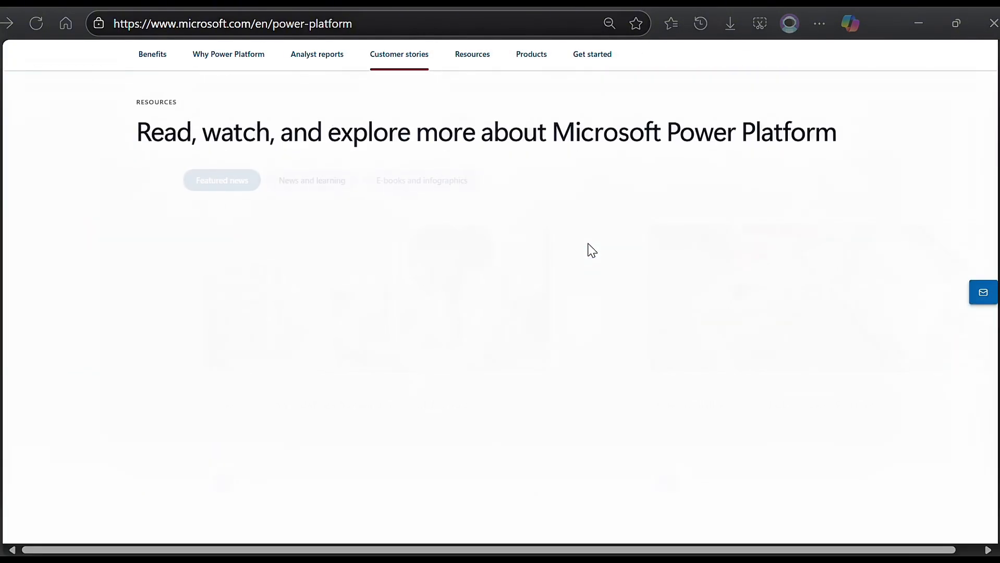
scroll(591, 251, "down", 12)
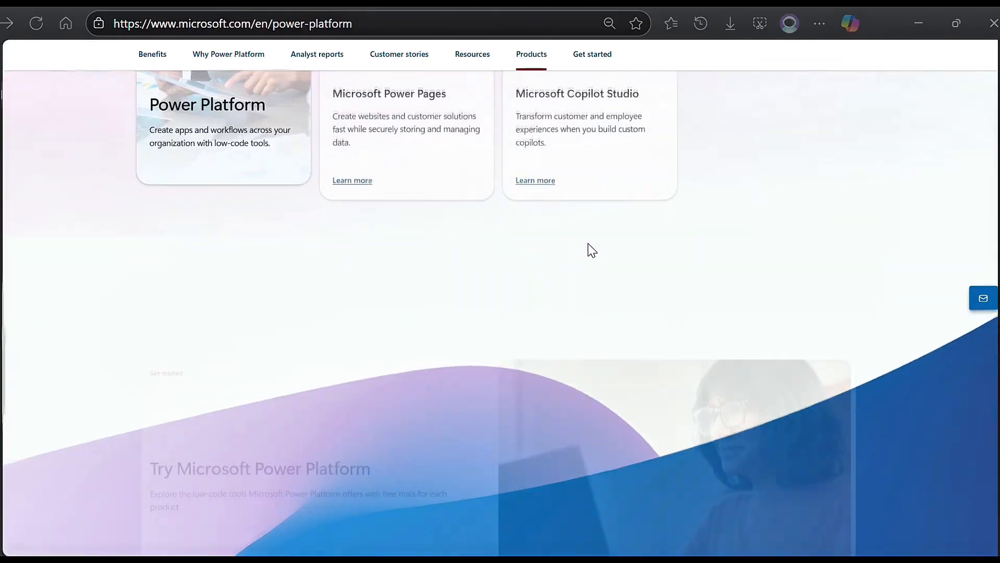
scroll(591, 251, "up", 6)
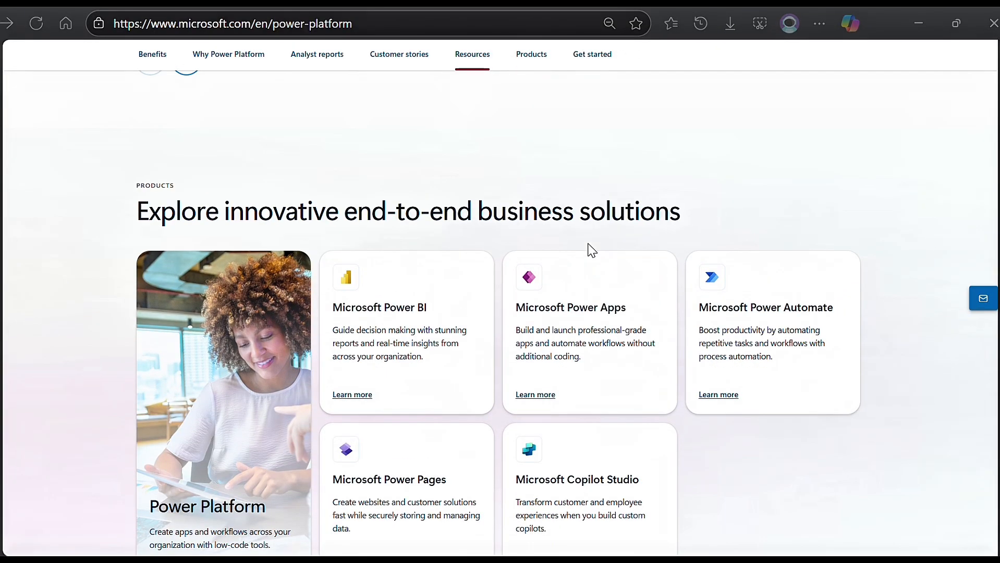
scroll(591, 249, "down", 3)
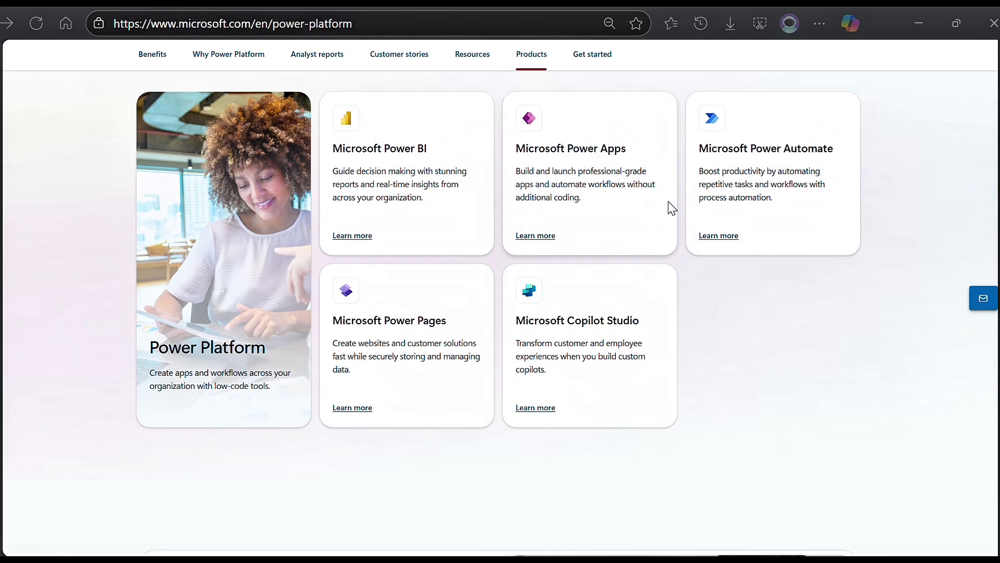
left_click(728, 243)
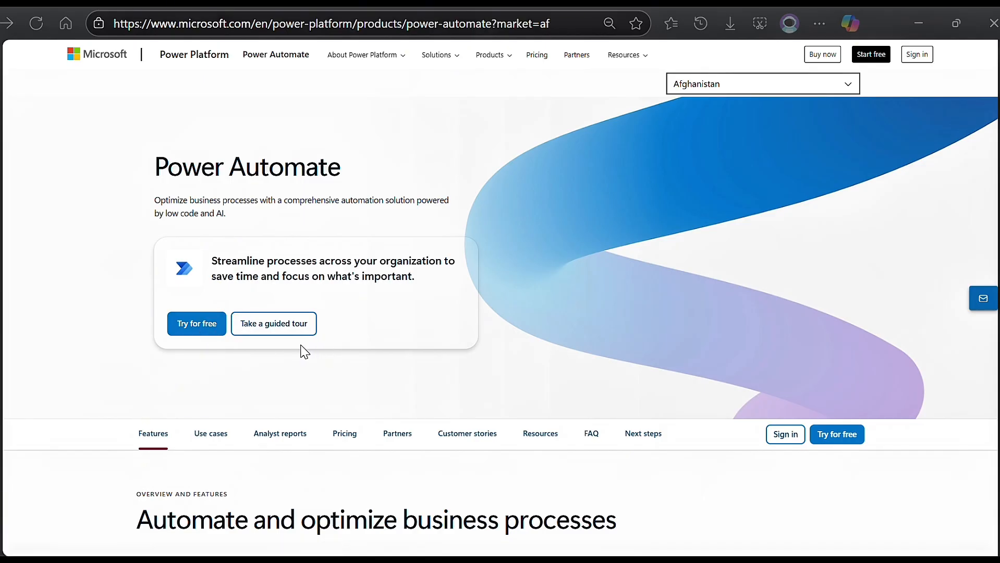
Open the free Power Automate sign-up and look through the registration form.
left_click(196, 327)
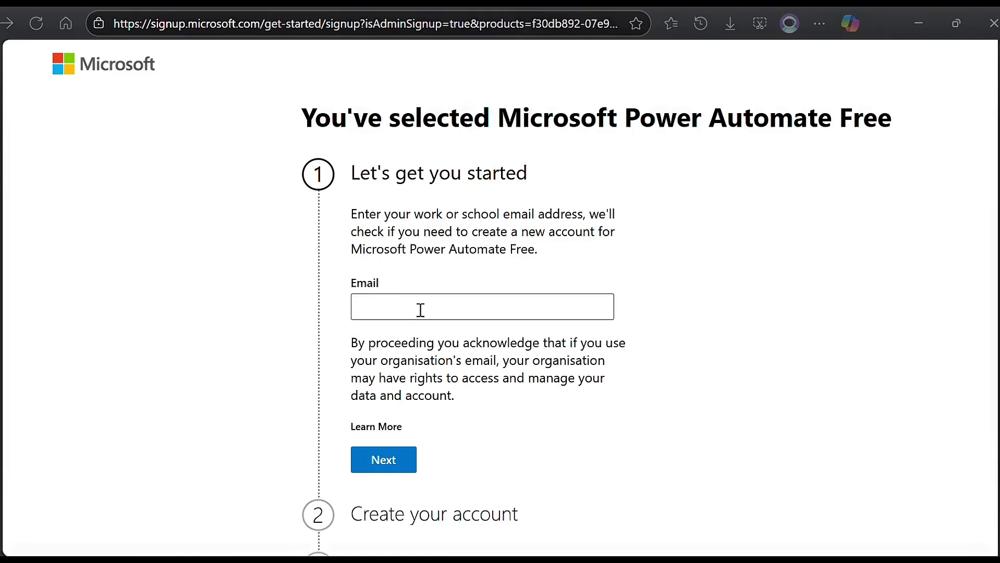
scroll(420, 310, "down", 2)
scroll(402, 440, "up", 2)
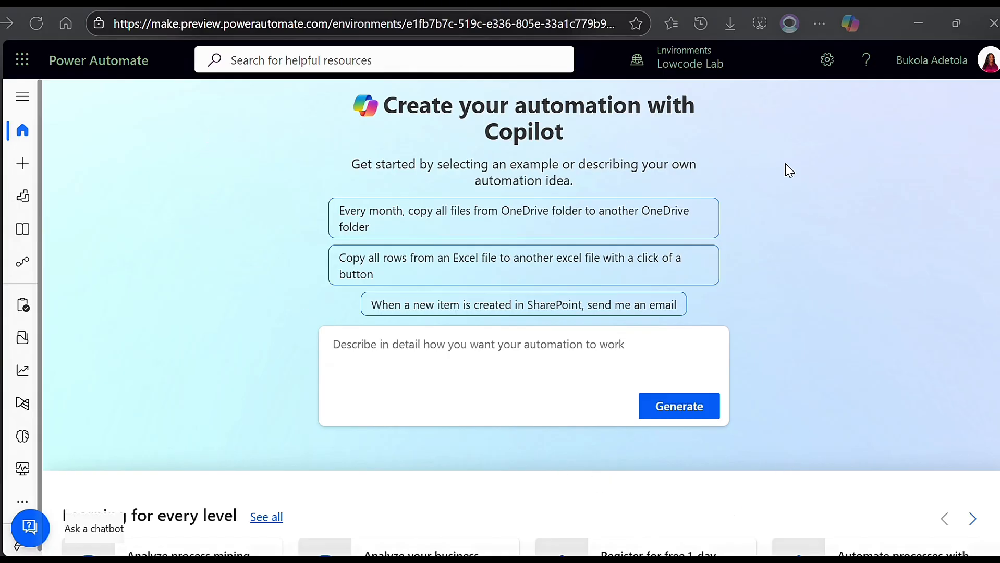
Expand the navigation labels and look through the Home, Create, Templates and My flows pages, including the flow import options.
left_click(14, 103)
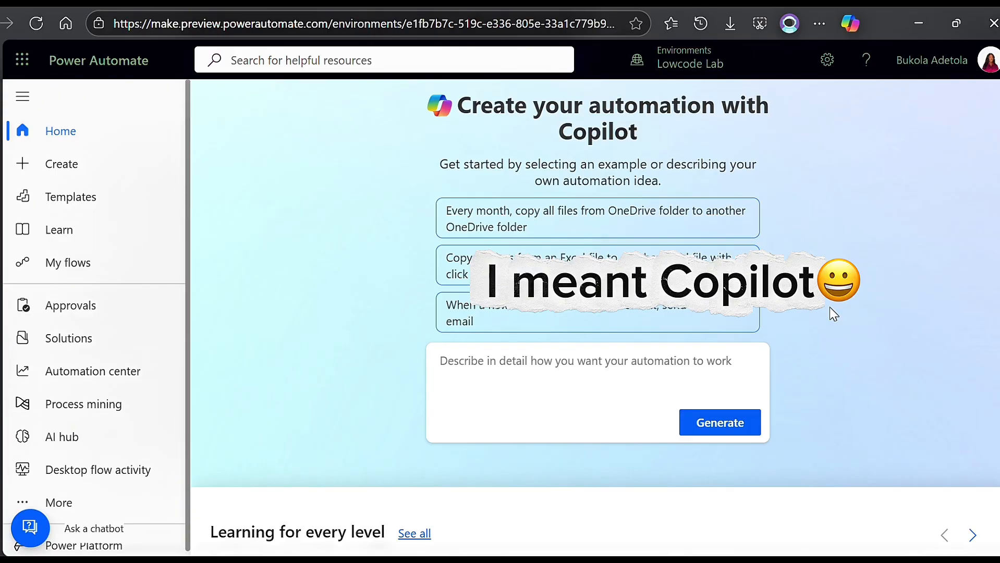
scroll(833, 315, "down", 3)
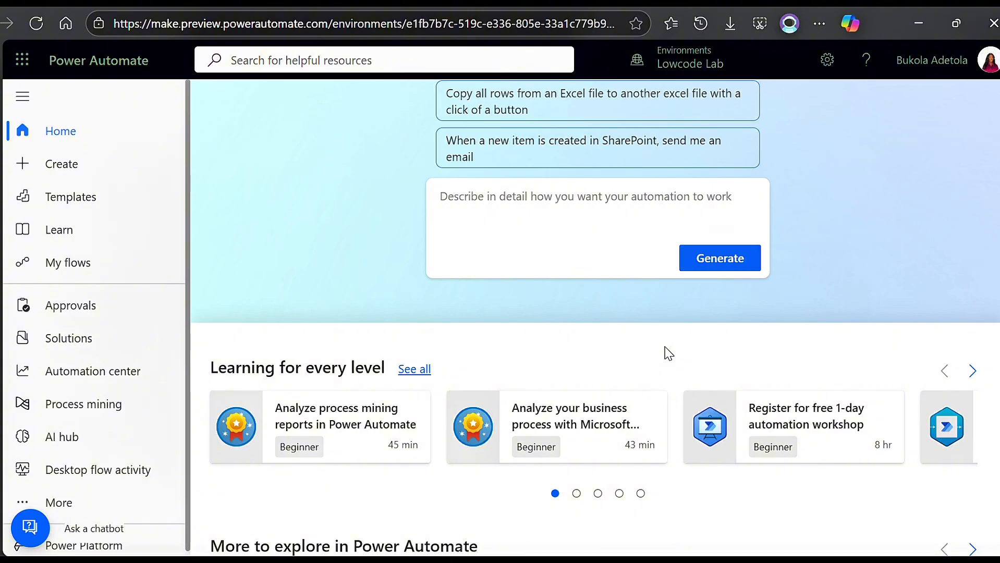
left_click(61, 165)
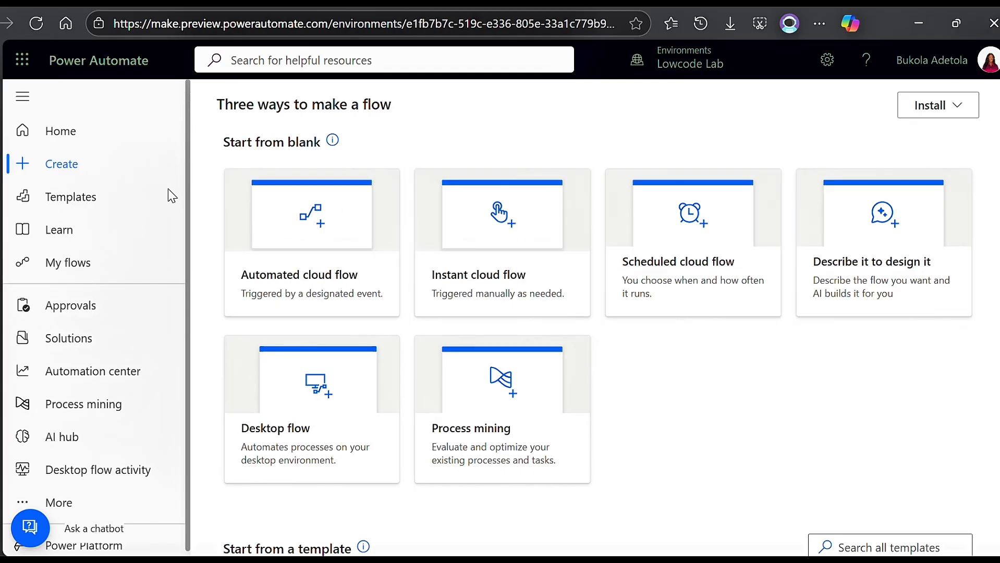
left_click(84, 203)
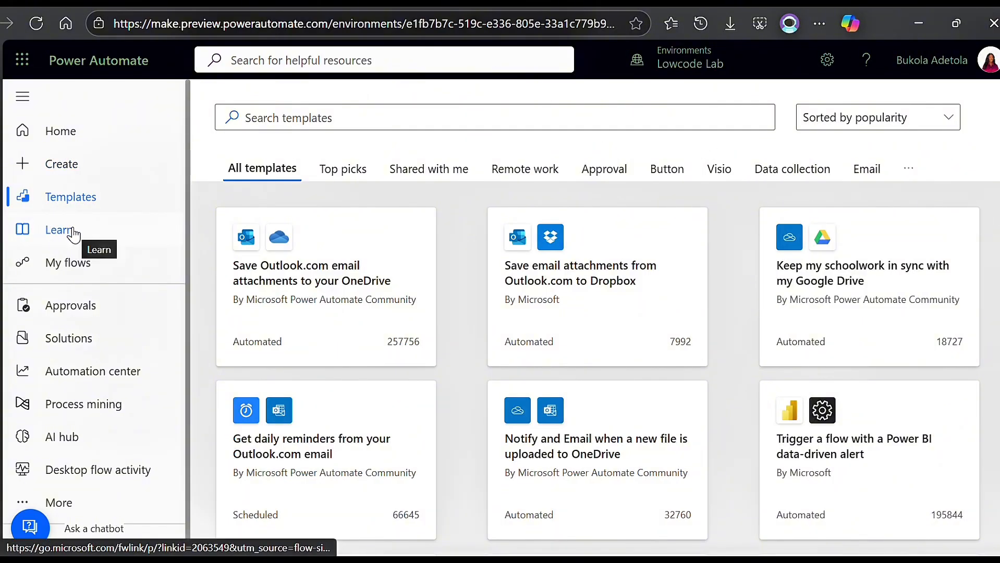
left_click(82, 269)
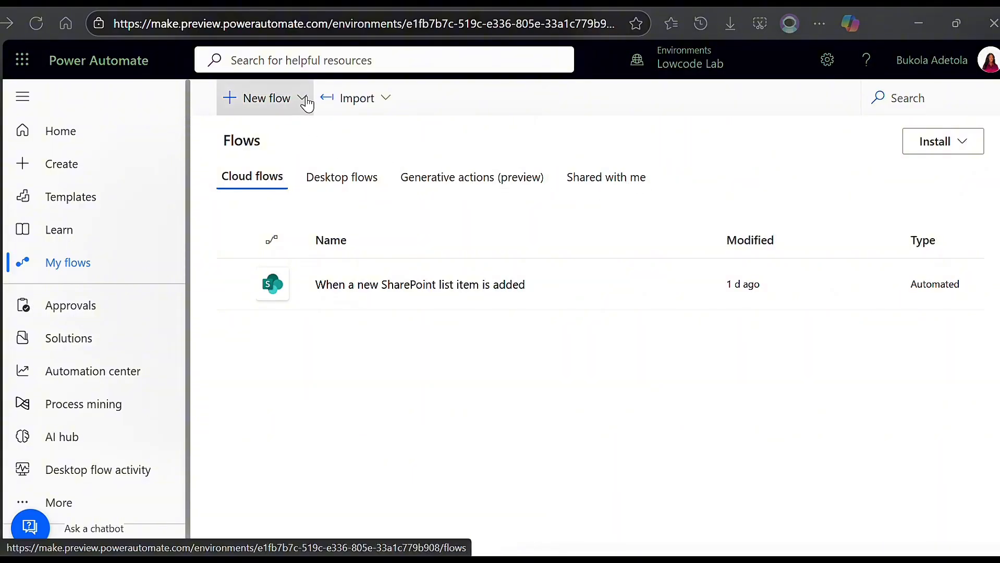
left_click(392, 99)
left_click(577, 156)
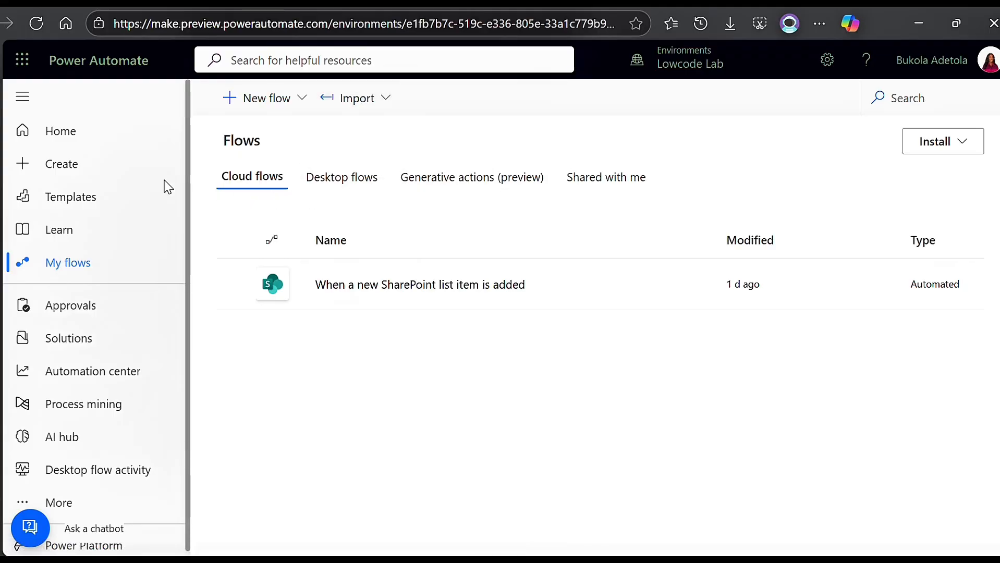
Review the blank flow types and the starter templates offered for creating a flow.
left_click(55, 163)
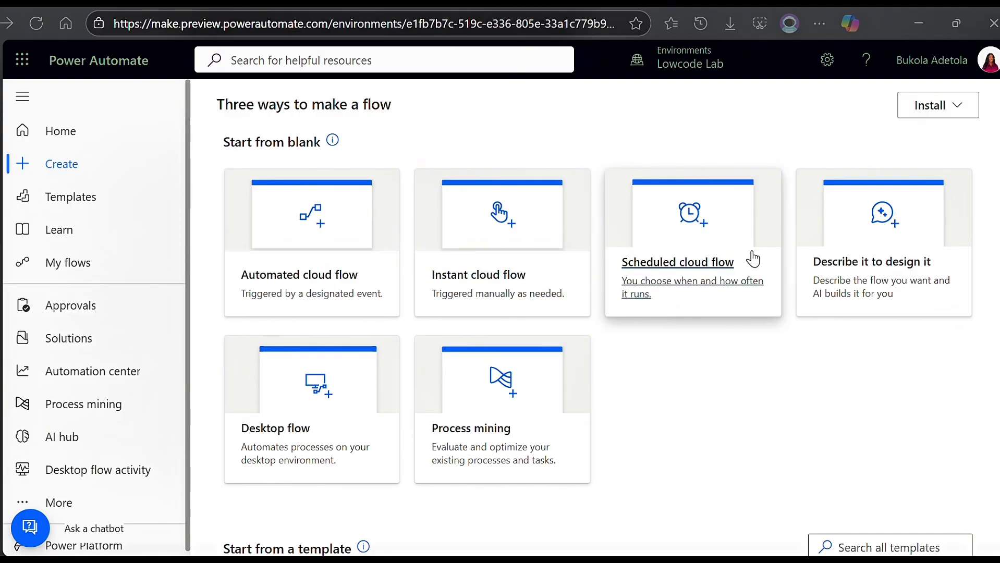
scroll(759, 268, "down", 5)
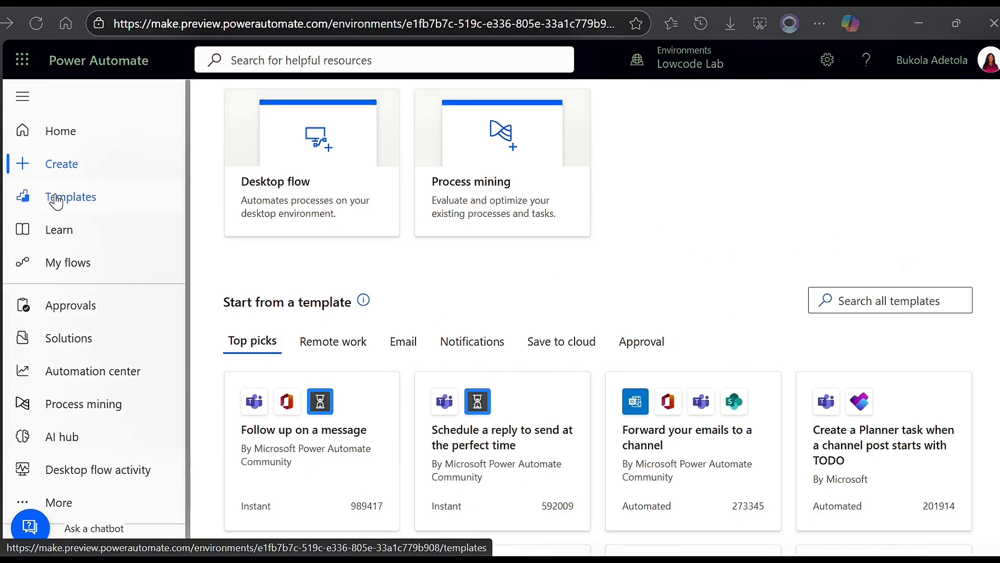
Browse the flow template categories from Top picks through Email and view the list of further categories.
left_click(67, 206)
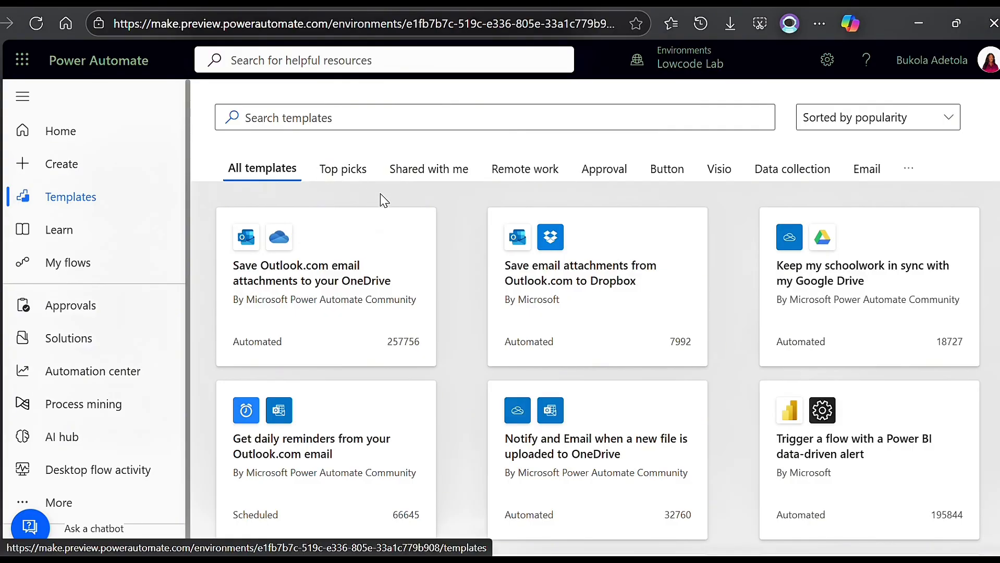
left_click(341, 170)
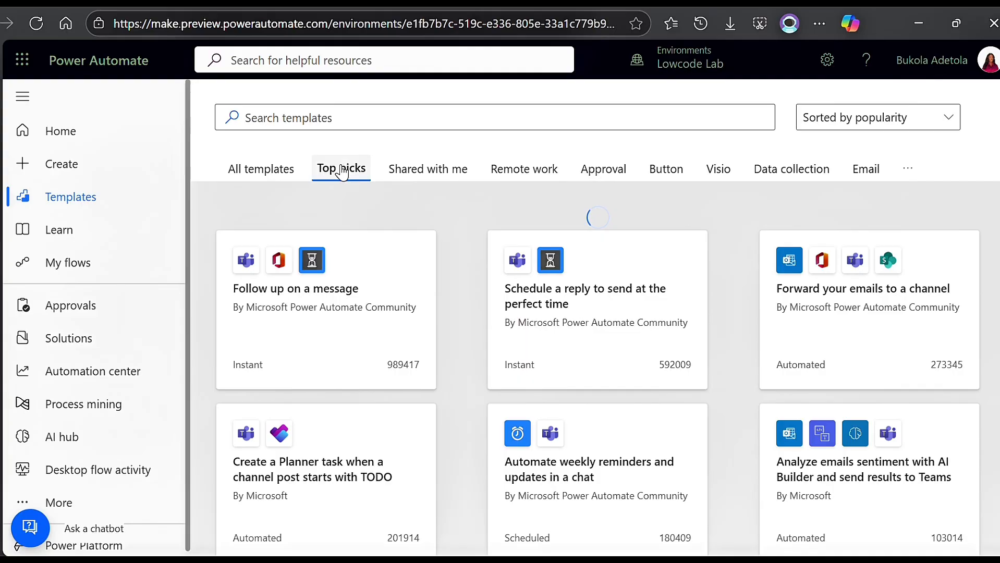
left_click(420, 180)
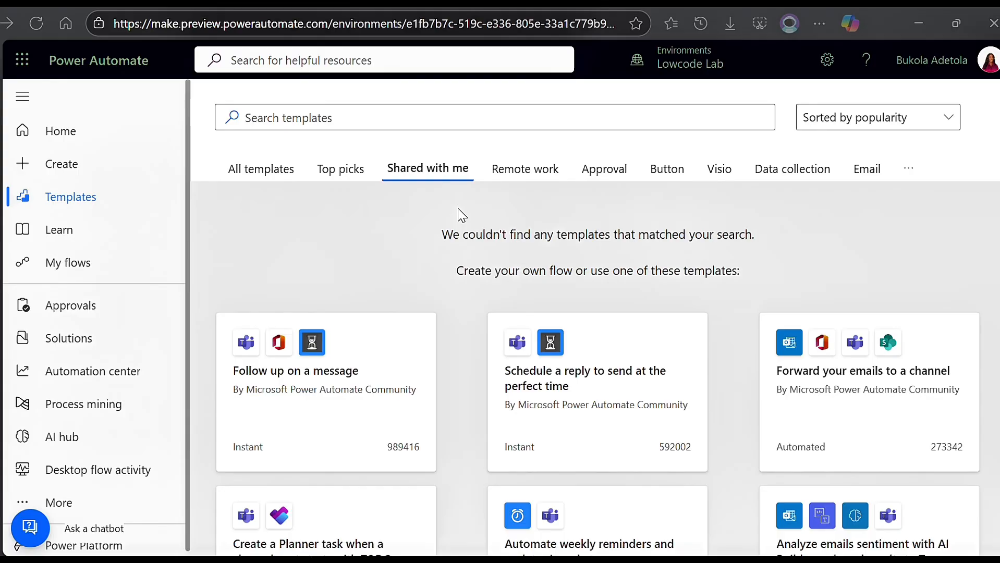
left_click(508, 180)
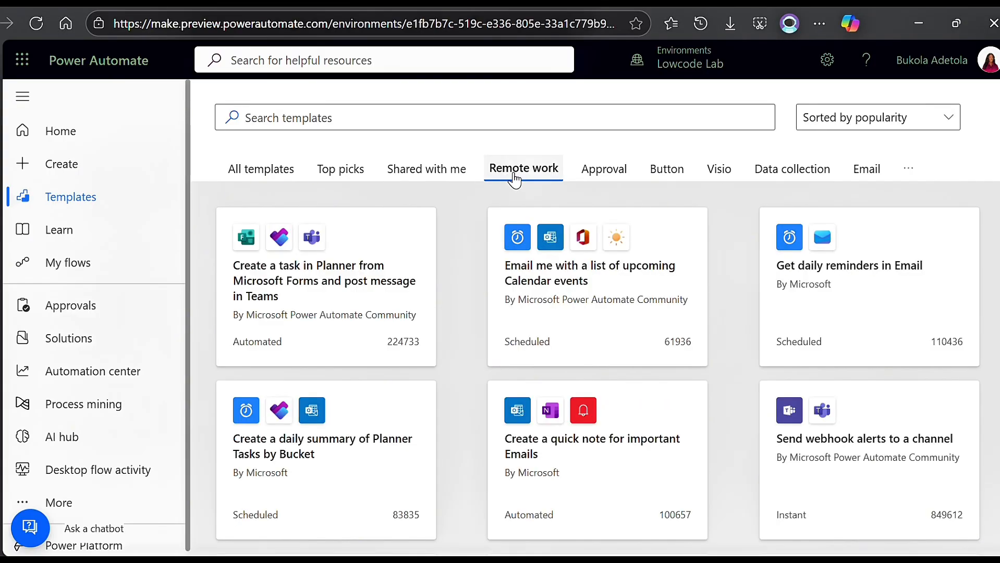
left_click(620, 175)
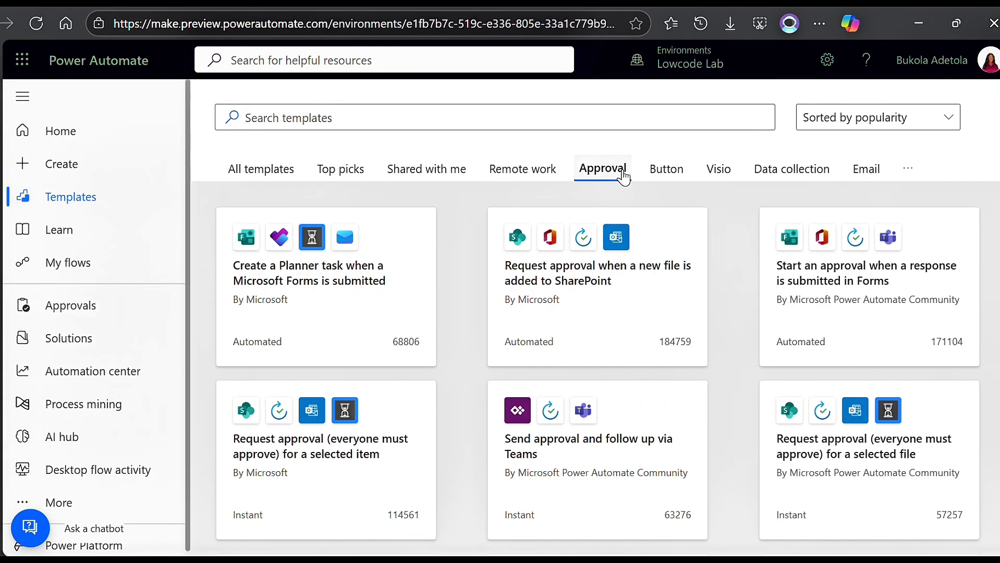
left_click(663, 181)
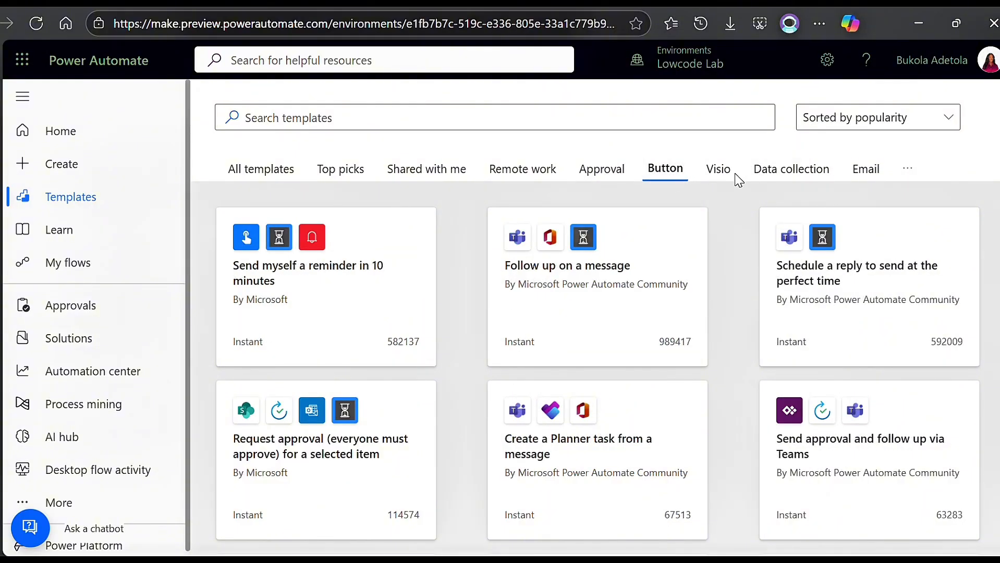
left_click(718, 176)
left_click(813, 183)
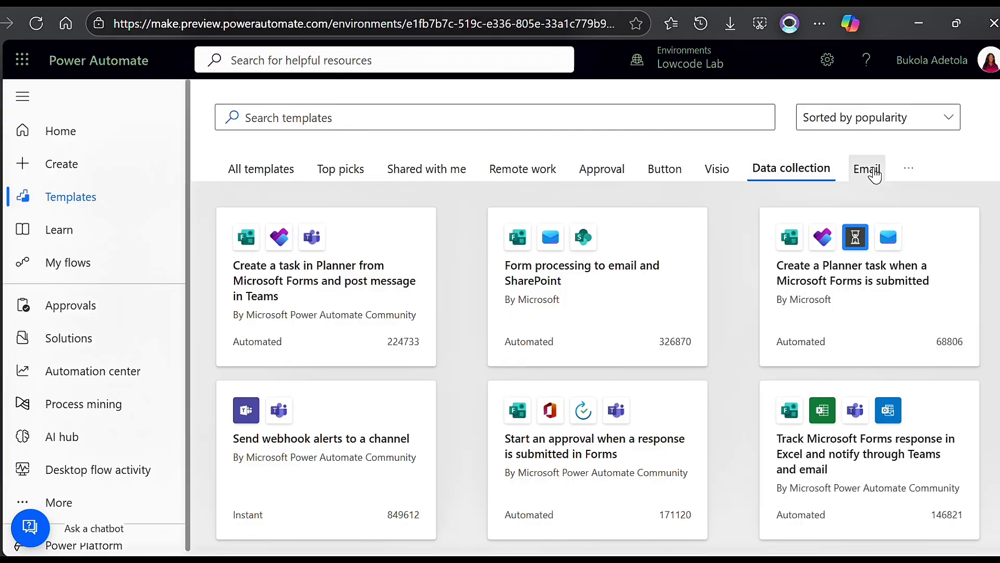
left_click(868, 171)
left_click(905, 172)
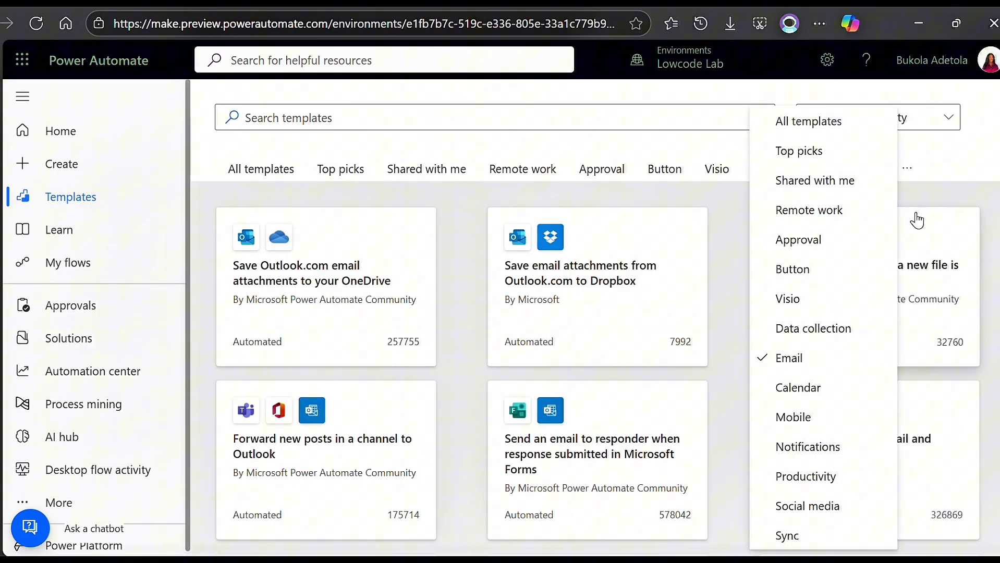
left_click(931, 196)
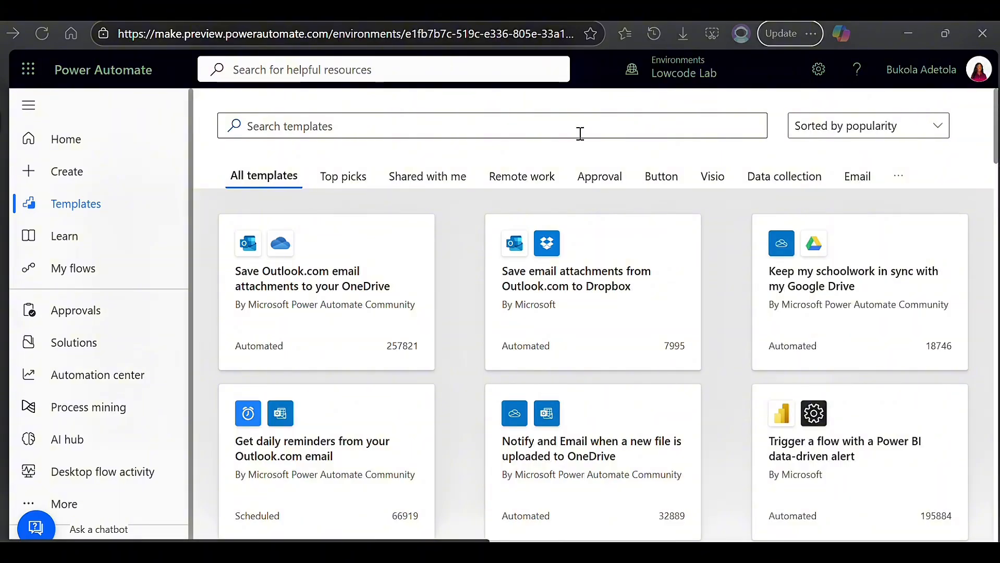
Search the templates for "sharepoint", open the "Record form responses in SharePoint" template and review its connections.
left_click(573, 134)
type("shar")
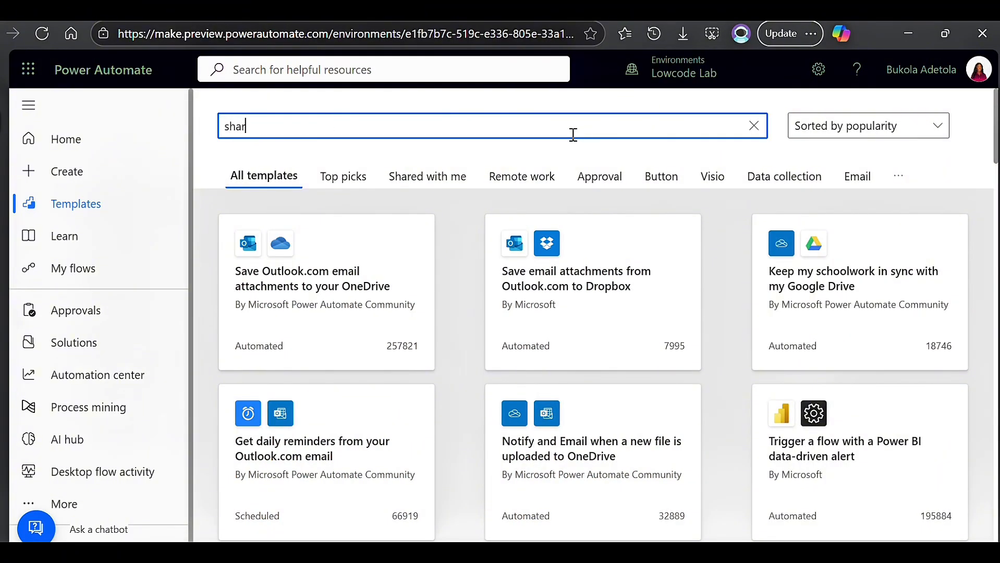
type("epoint")
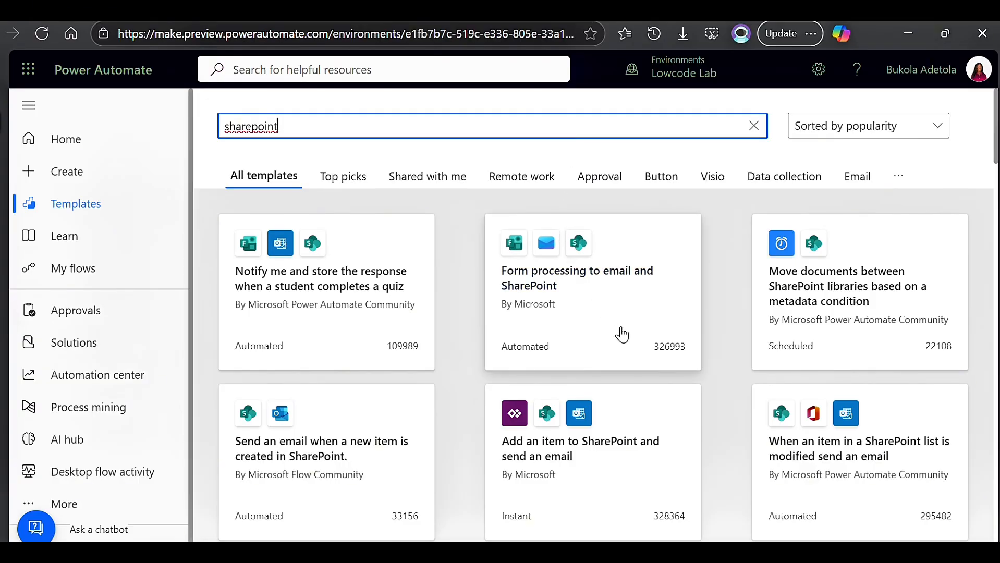
scroll(641, 393, "down", 5)
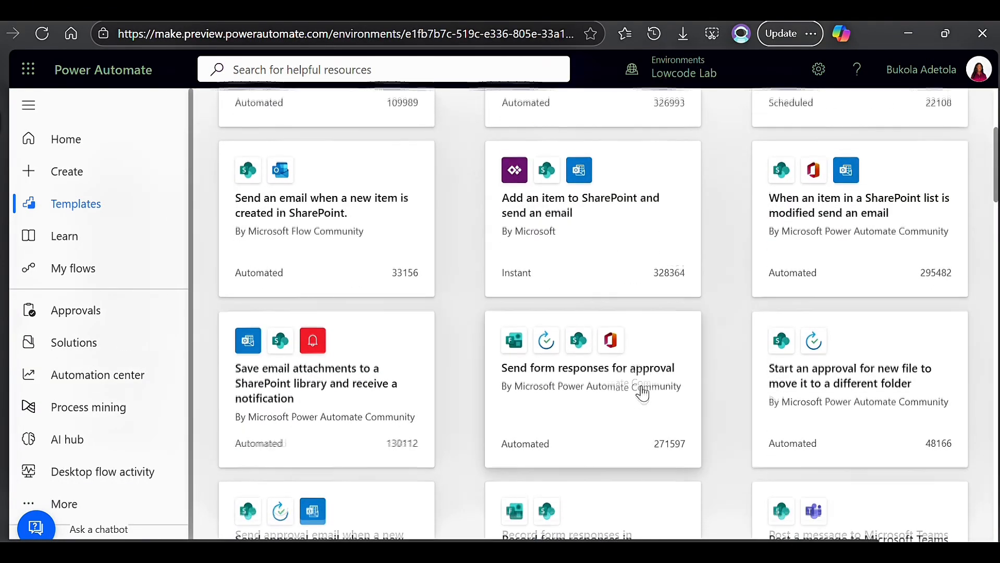
scroll(642, 393, "down", 3)
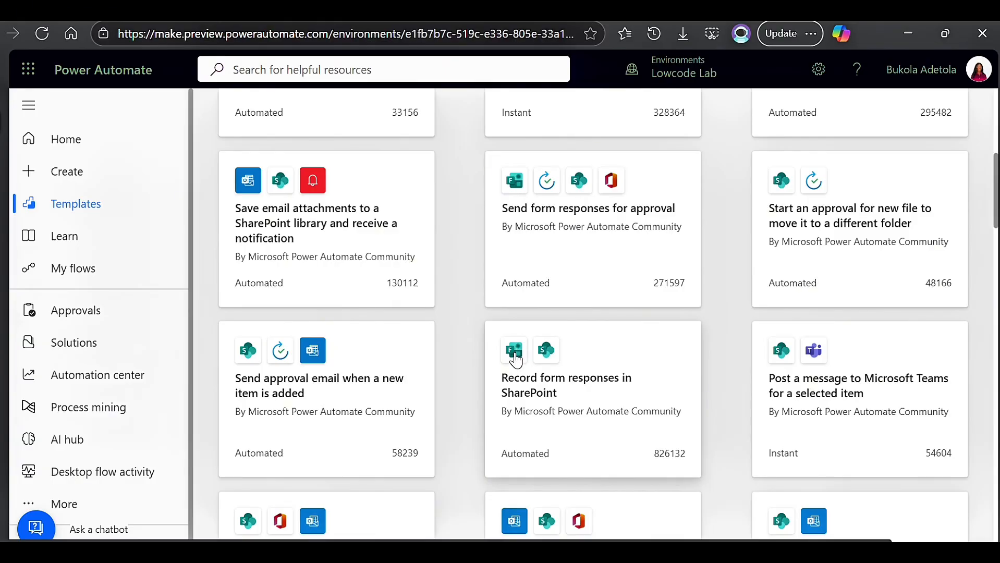
left_click(559, 386)
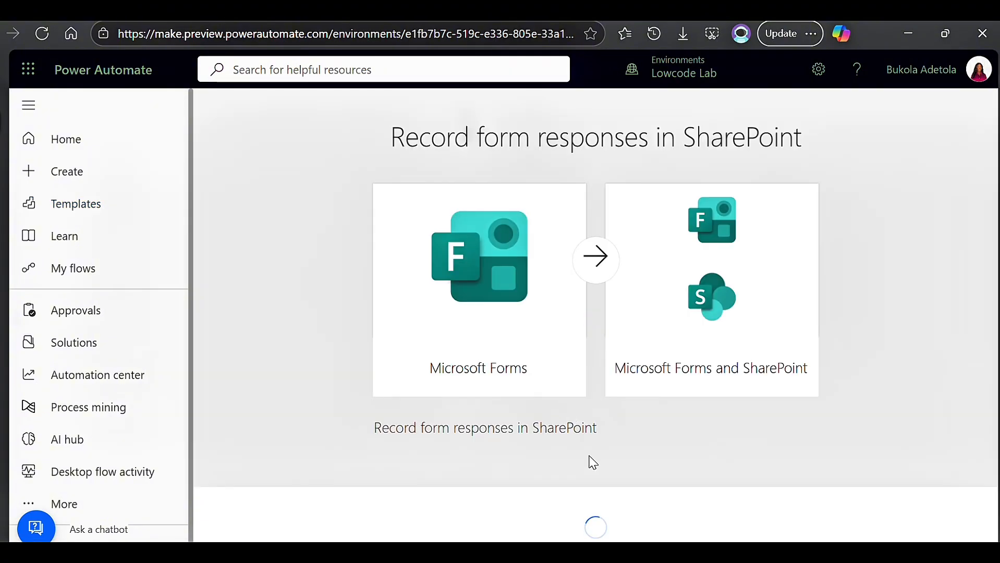
scroll(606, 454, "down", 3)
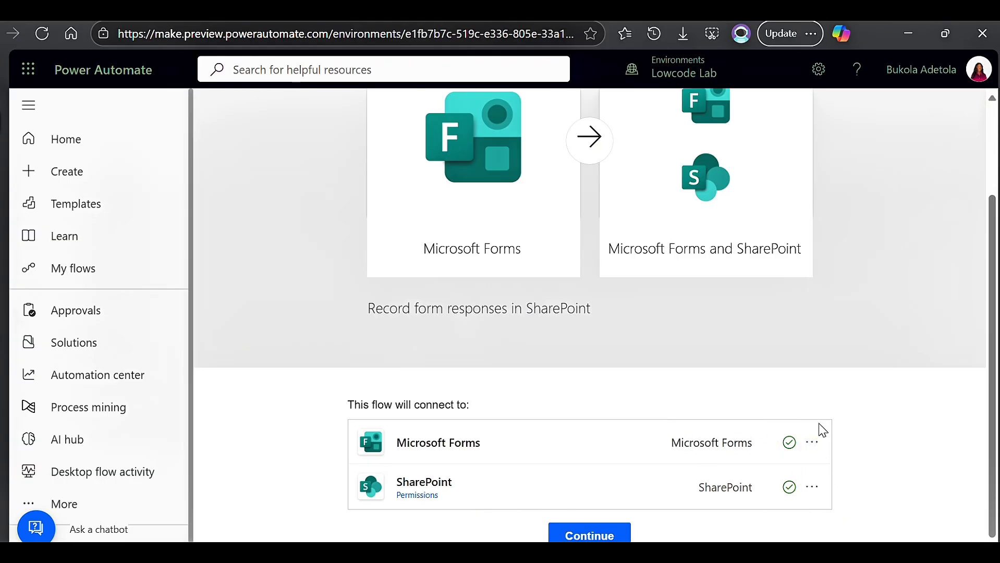
Create the flow from the template and view the parameters of its "When a new response is submitted" trigger.
left_click(600, 536)
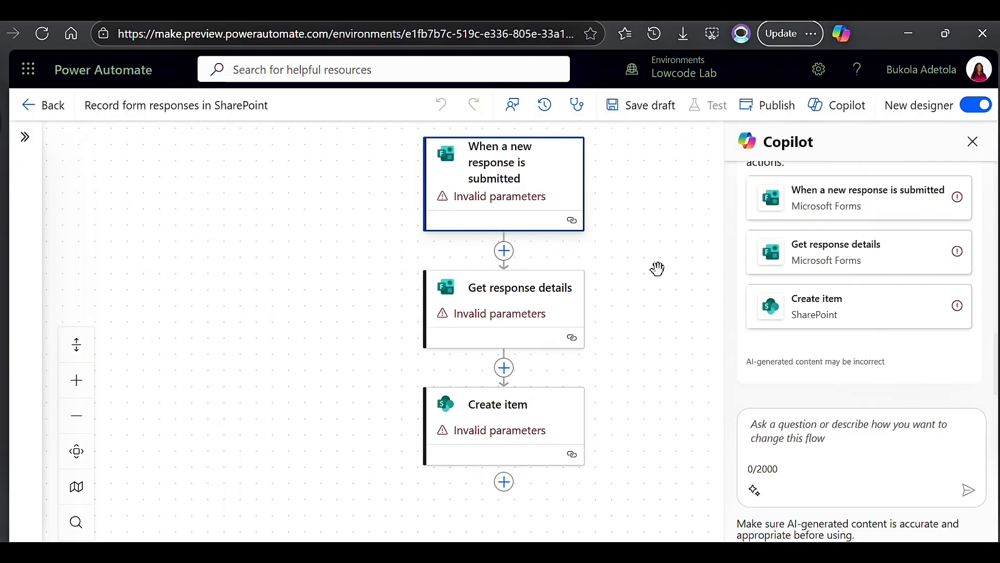
left_click(509, 198)
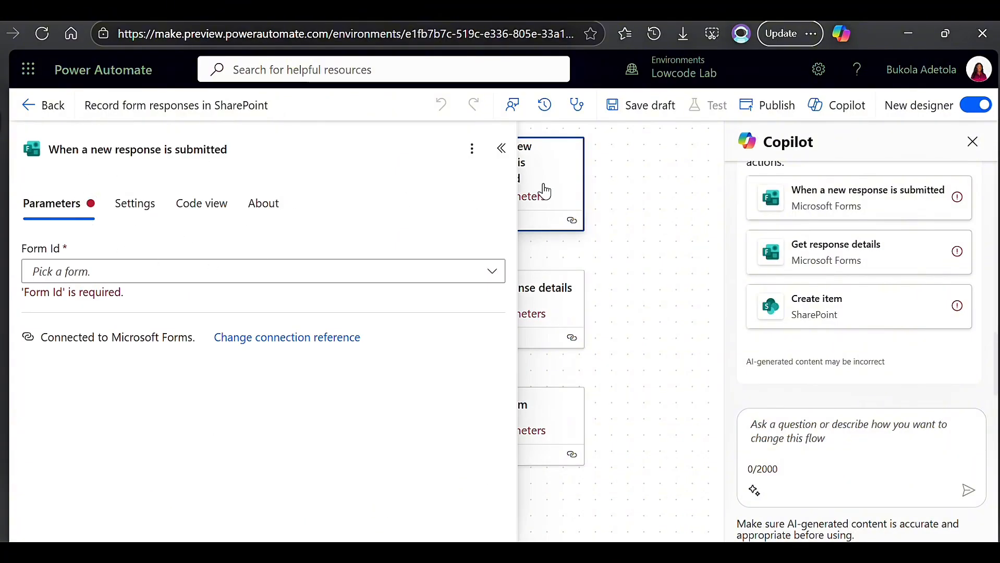
left_click(500, 149)
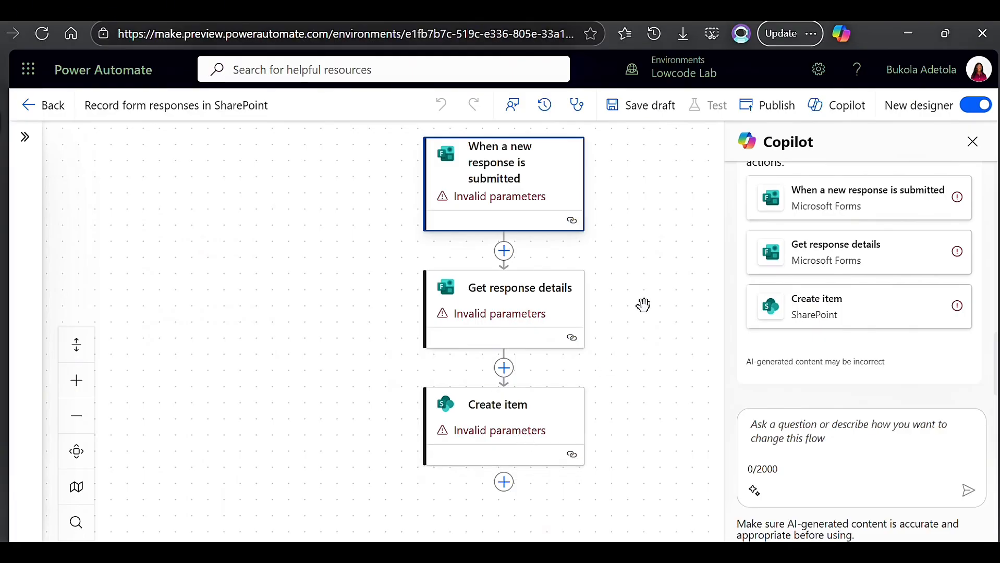
Set the Form Id of the "When a new response is submitted" trigger to Application Form.
left_click(484, 176)
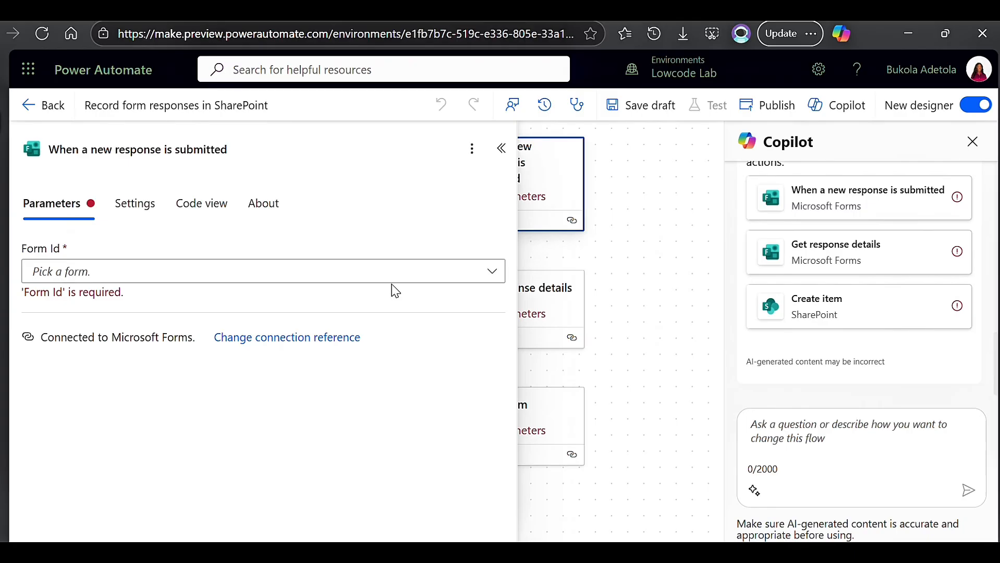
left_click(491, 276)
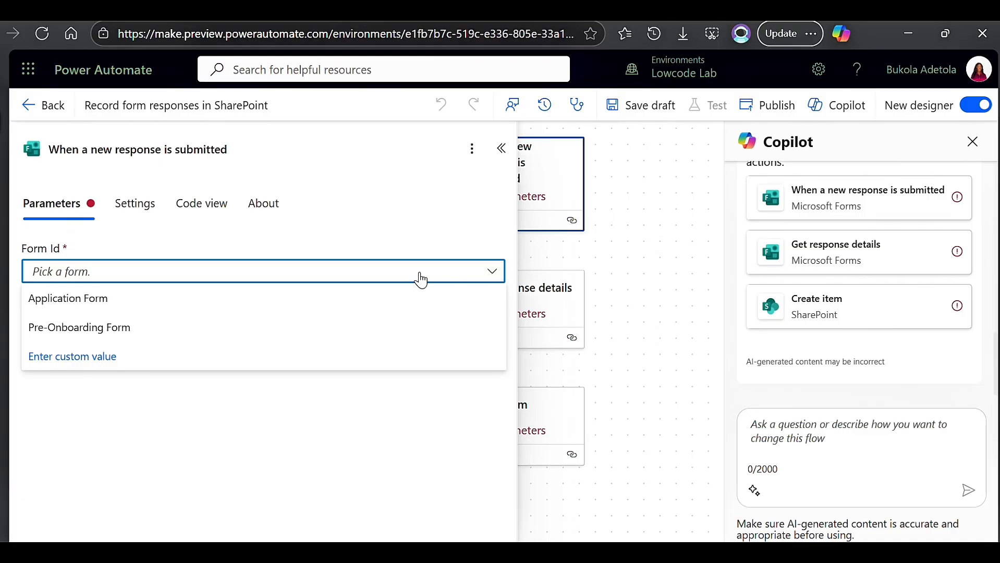
left_click(49, 307)
left_click(649, 232)
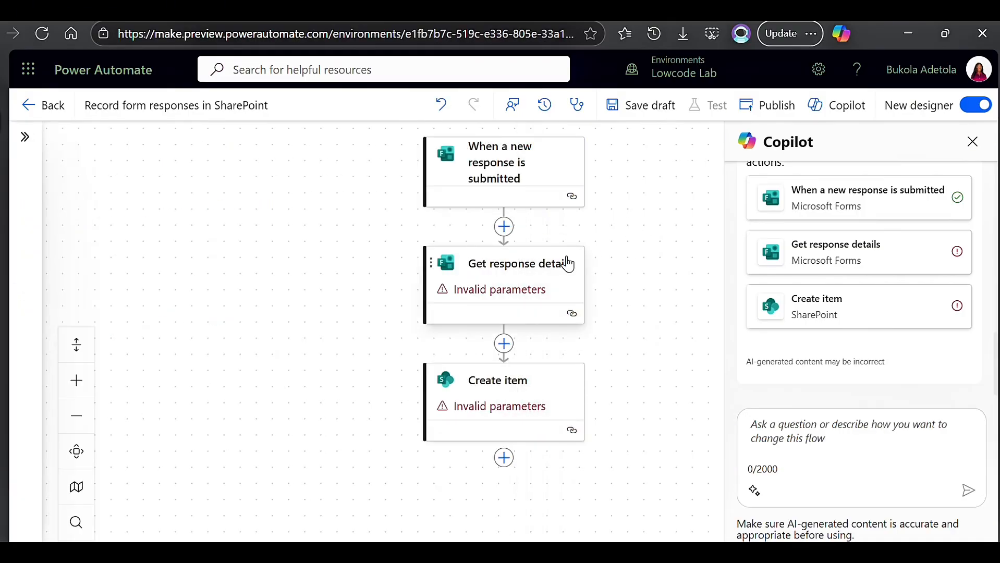
Set the Form Id of the "Get response details" action to Application Form.
left_click(464, 287)
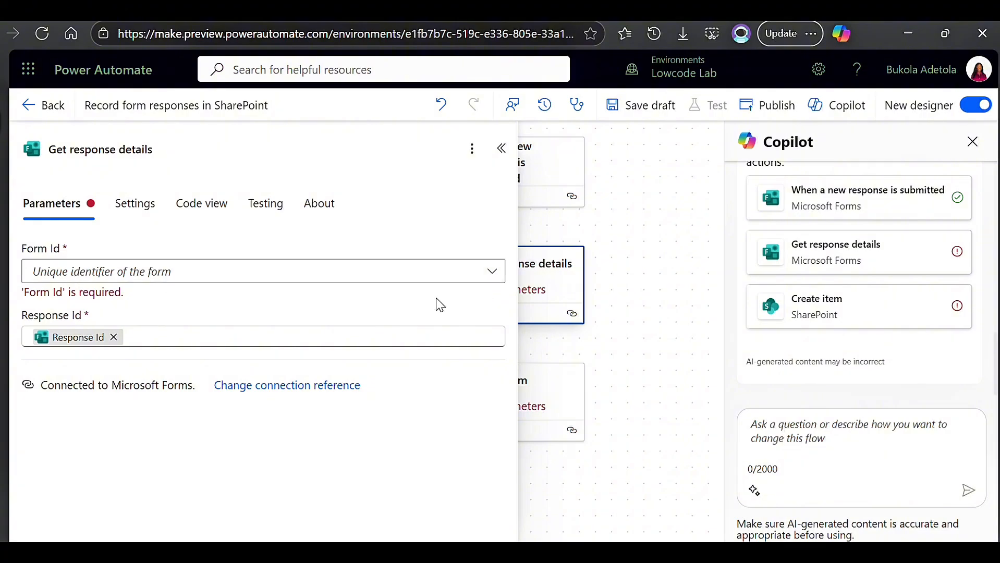
left_click(494, 280)
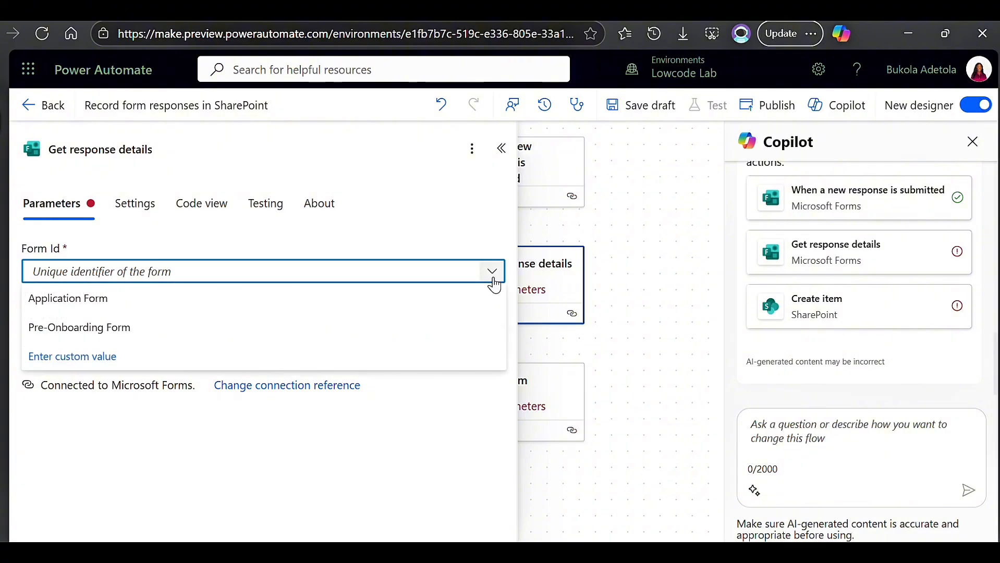
left_click(56, 310)
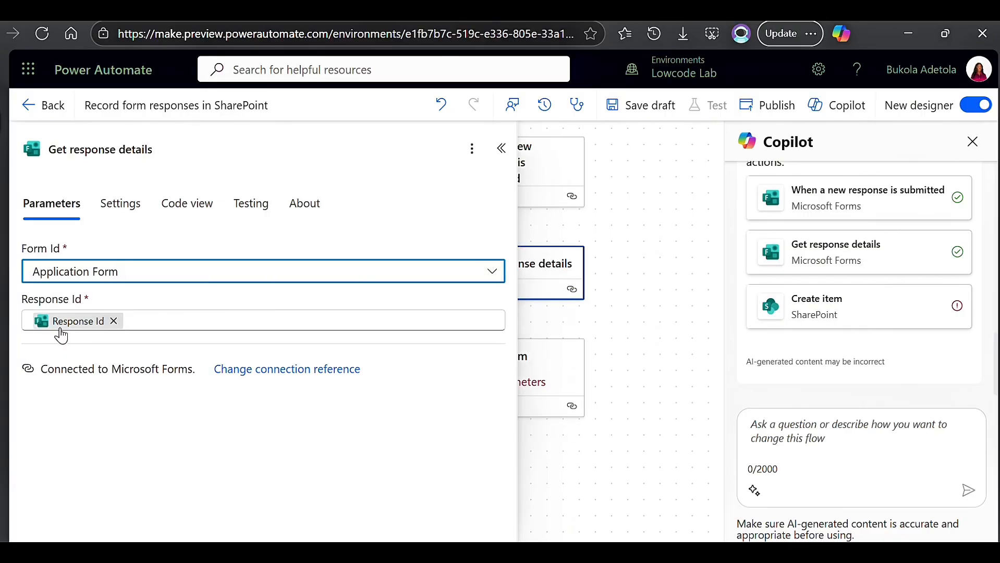
left_click(631, 241)
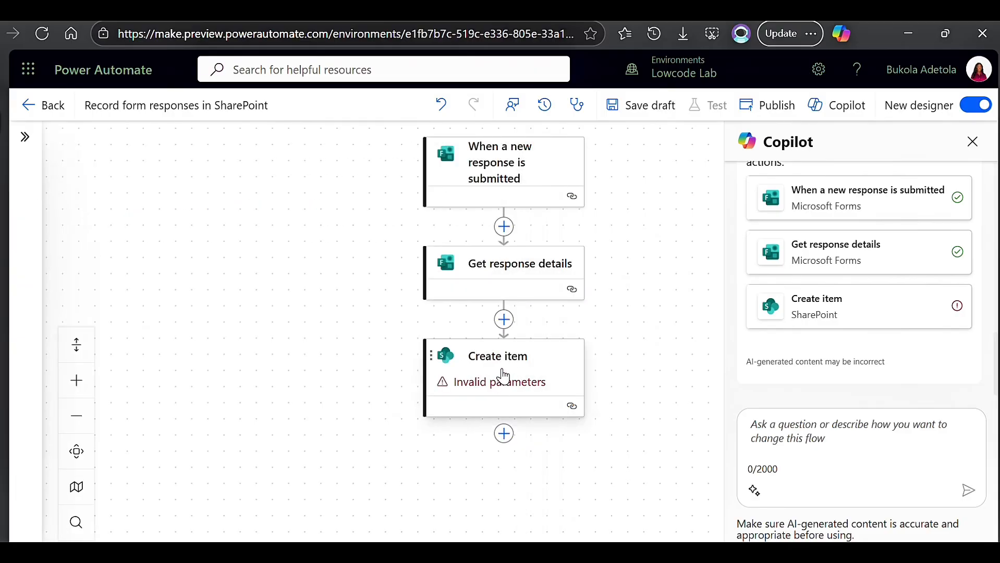
Point the "Create item" action to the Power Platform Team site and its Interview Bookings list.
left_click(503, 375)
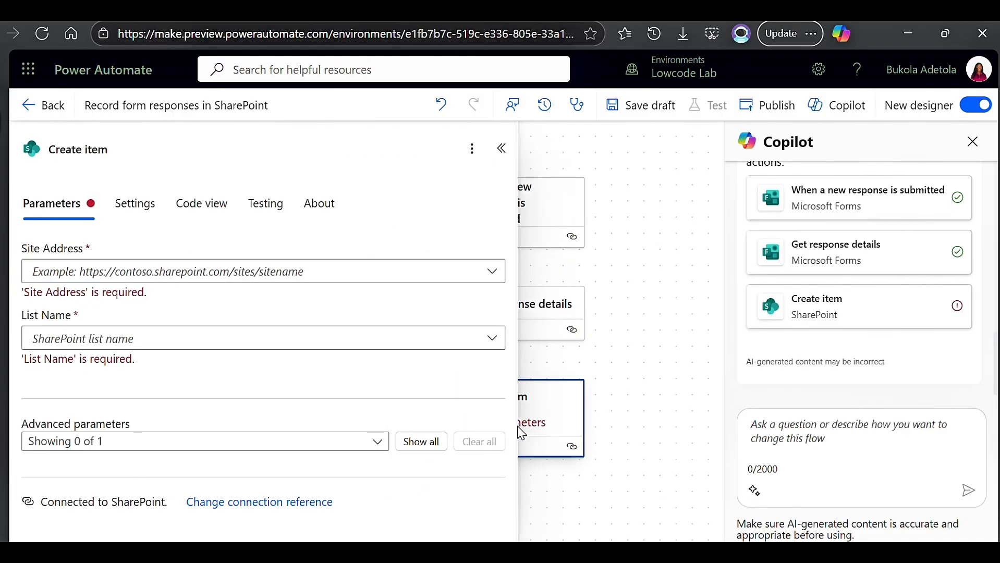
left_click(492, 272)
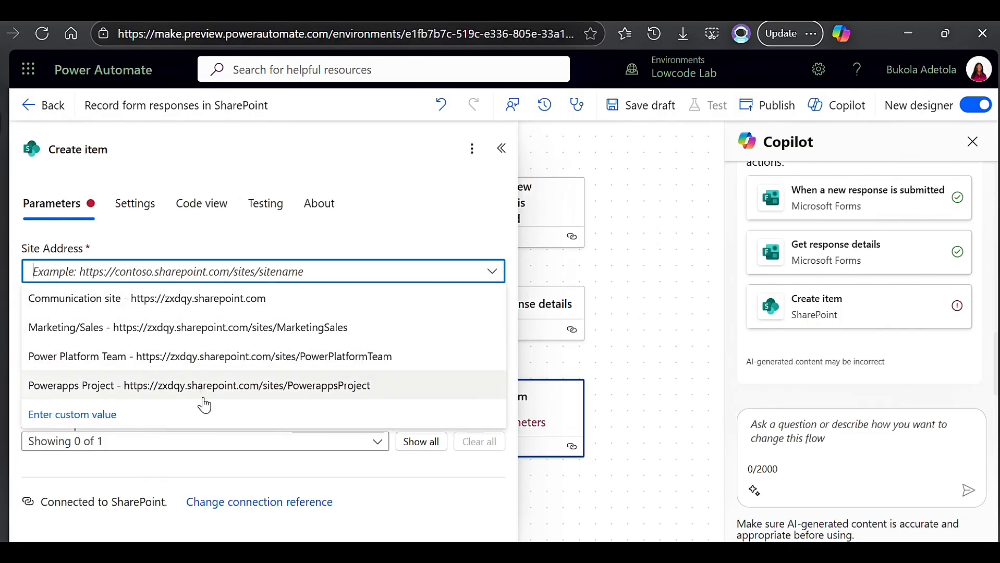
left_click(197, 358)
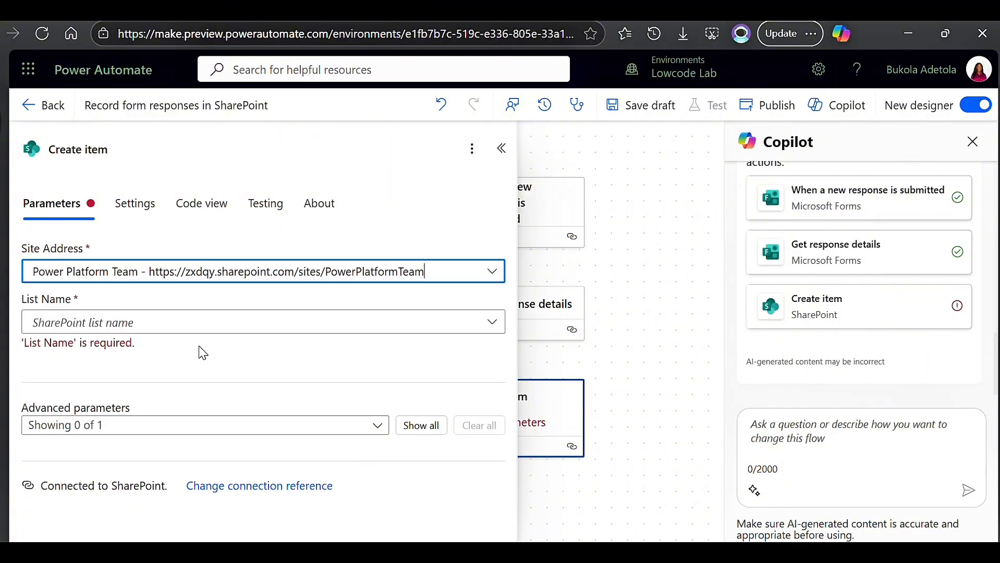
left_click(492, 325)
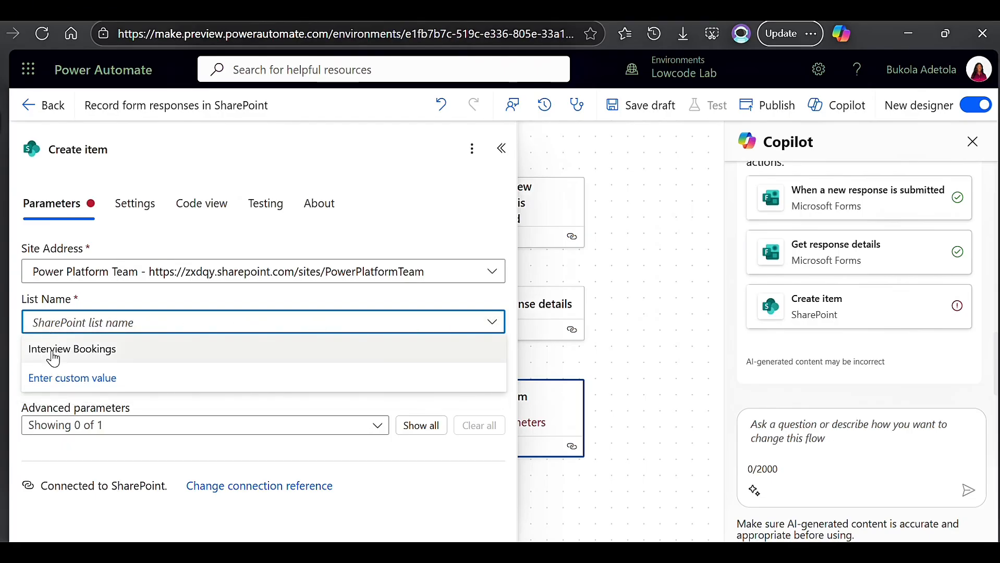
left_click(53, 349)
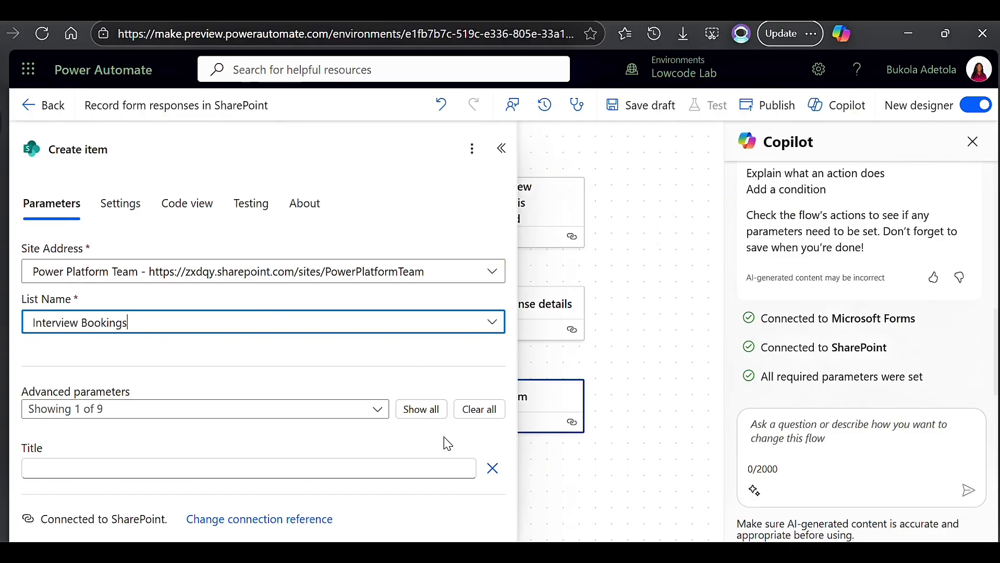
Show all advanced parameters of the "Create item" action and set the Title to "Interview Bookings".
left_click(417, 410)
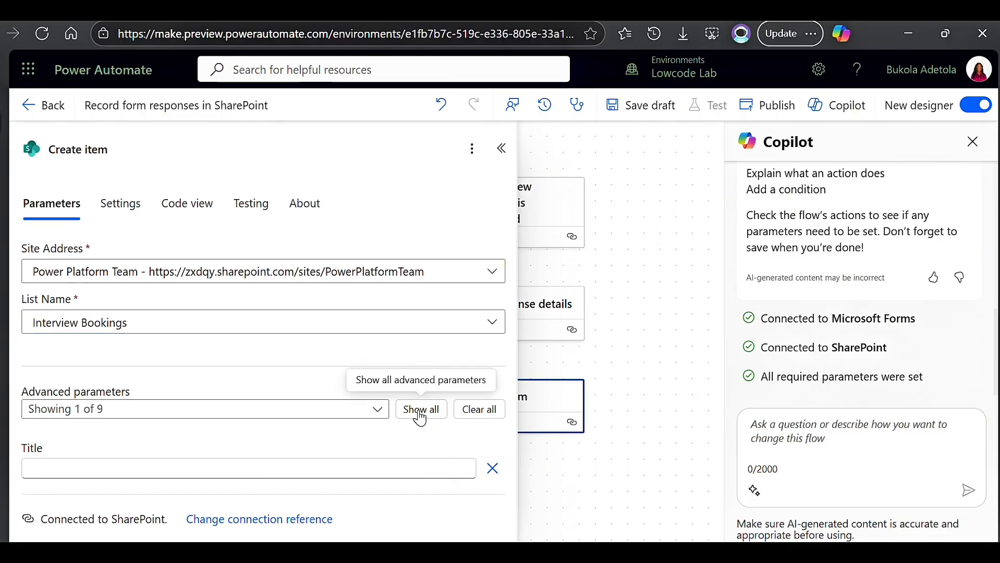
scroll(415, 409, "down", 3)
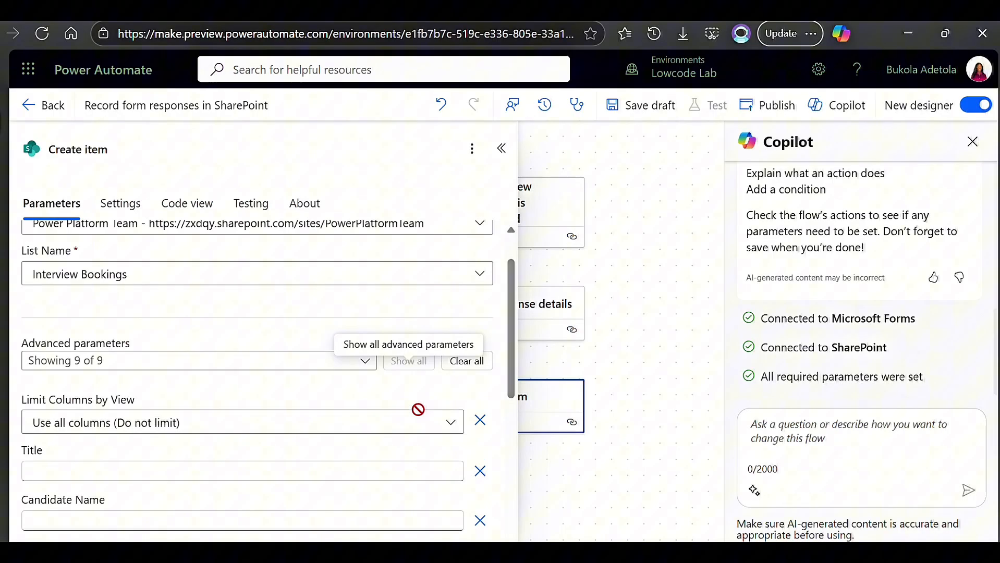
left_click(283, 357)
type("In")
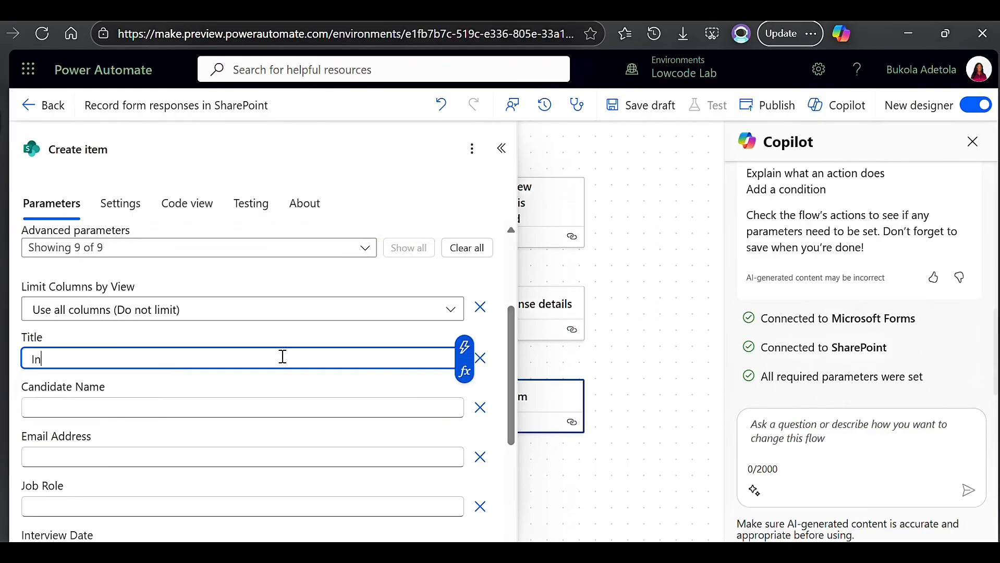
type("terview Bookings")
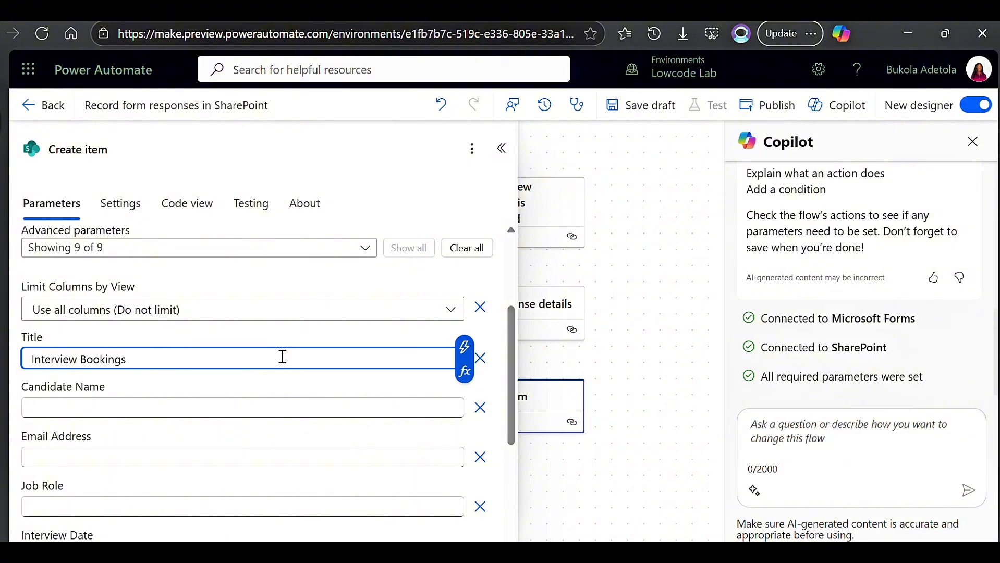
Fill the Candidate Name and Email Address columns with the matching dynamic values from "Get response details".
left_click(291, 408)
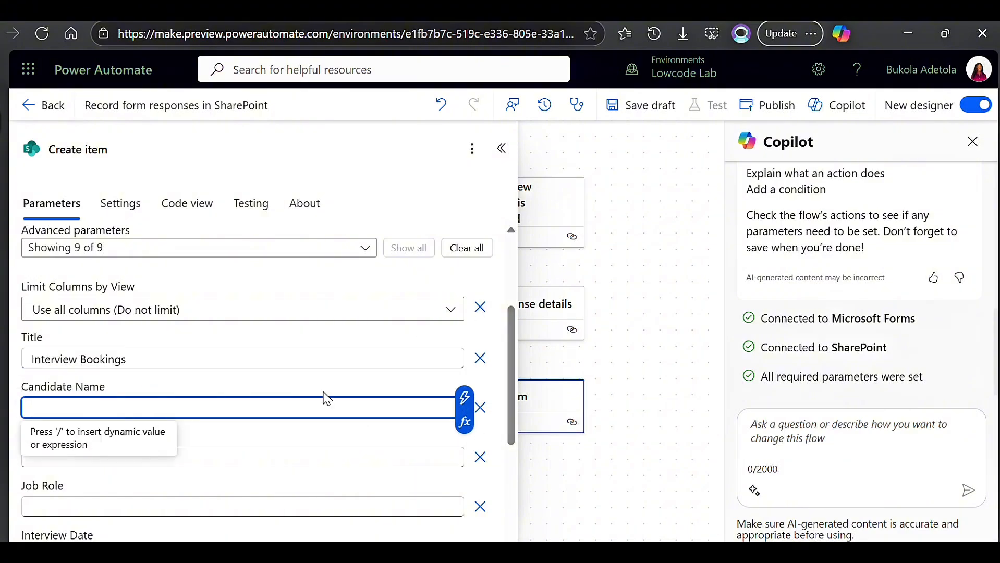
left_click(464, 406)
scroll(520, 446, "down", 5)
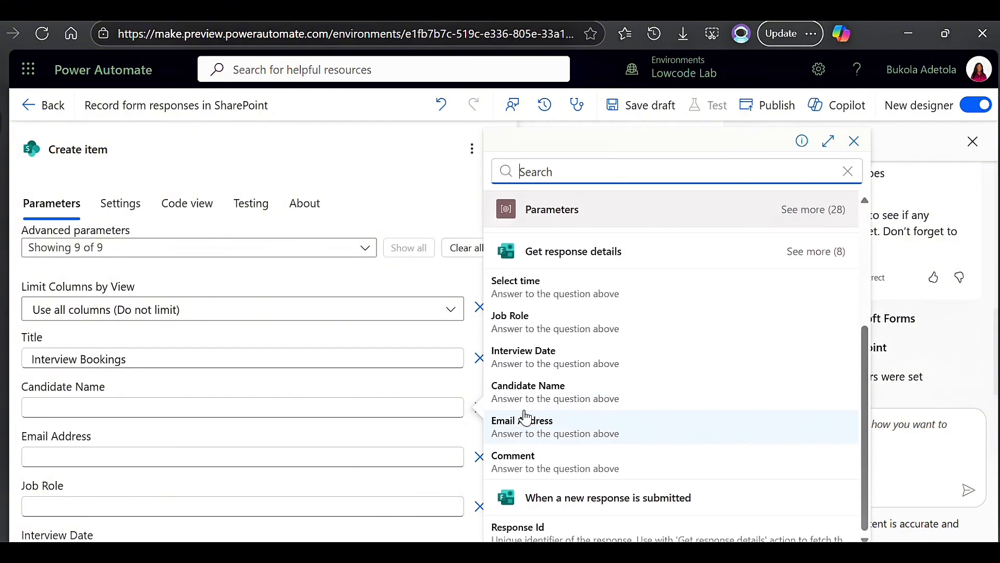
left_click(525, 392)
left_click(315, 460)
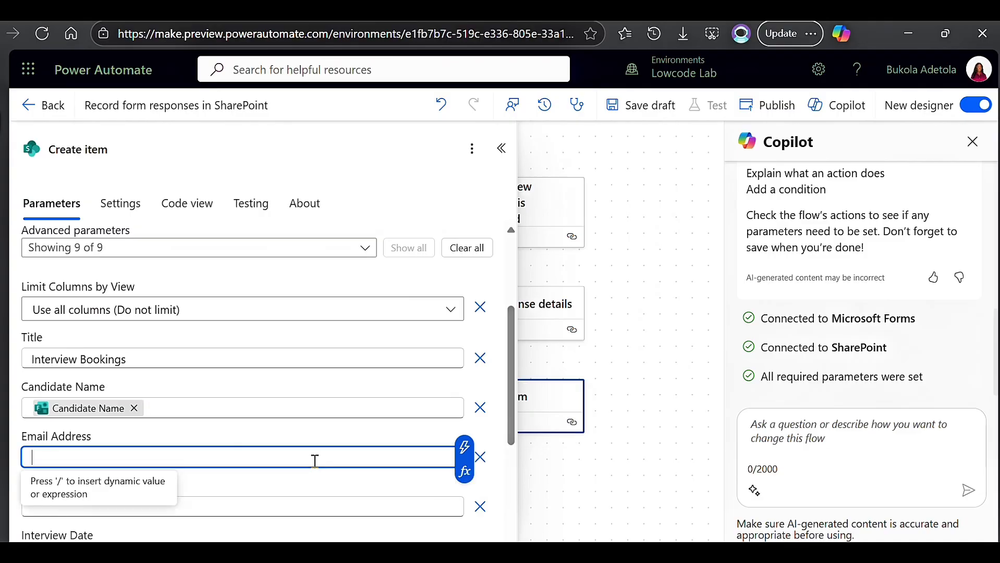
left_click(465, 447)
scroll(572, 497, "down", 5)
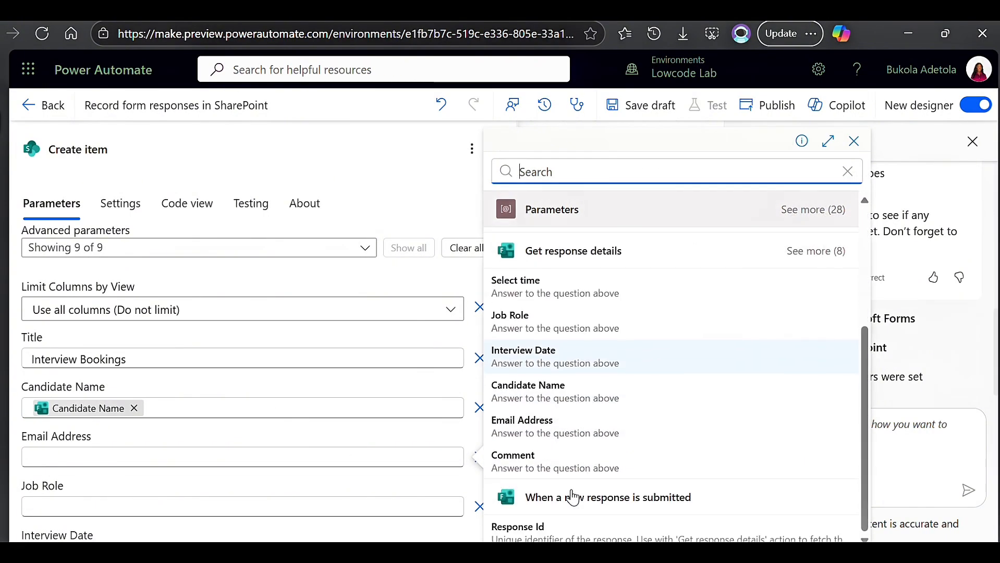
left_click(531, 432)
Map Job Role, Interview Date and Comment to the matching form answers and Interview Time to "Select time", and review the mappings.
left_click(372, 505)
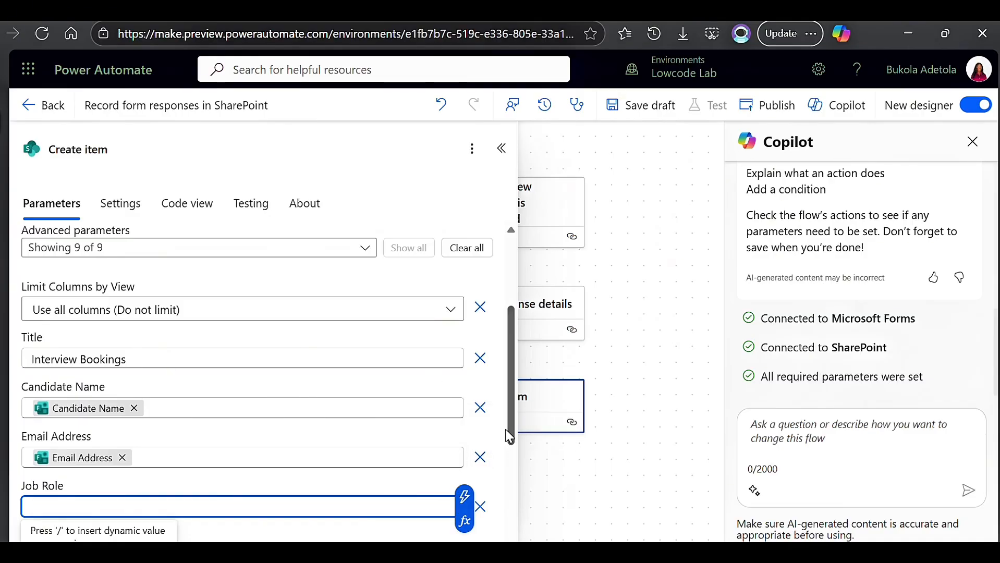
left_click_drag(509, 435, 509, 462)
left_click(418, 434)
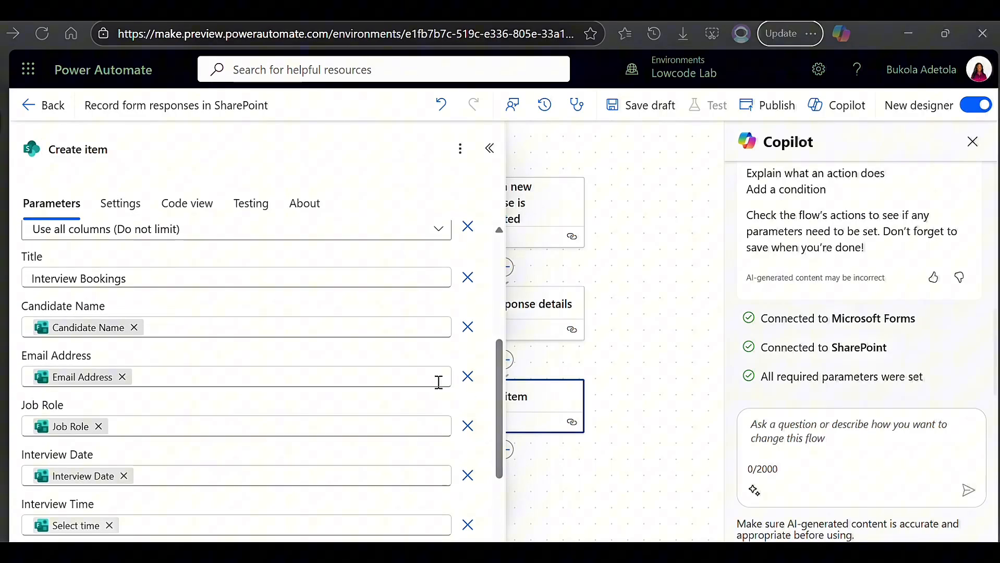
scroll(437, 380, "down", 2)
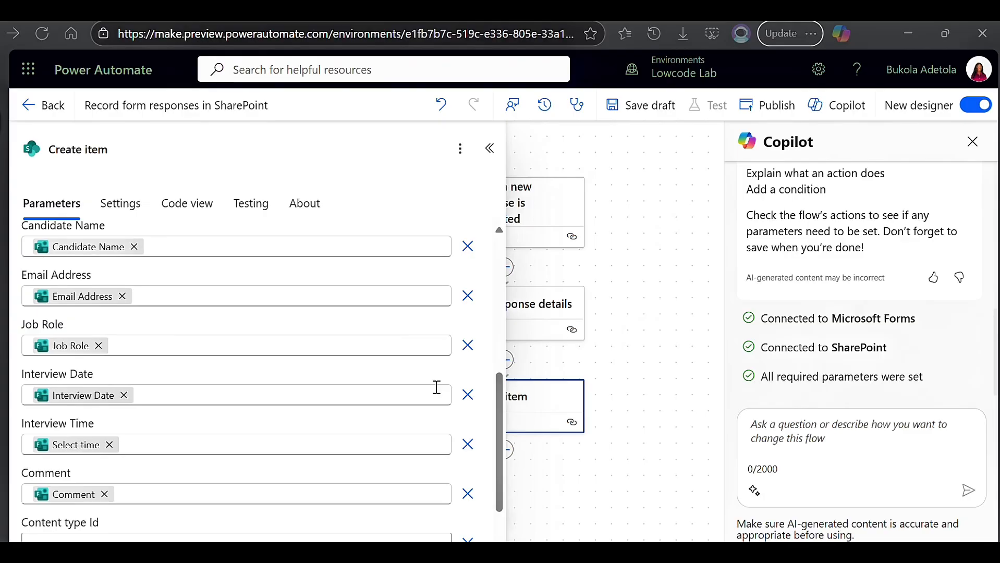
scroll(404, 451, "up", 3)
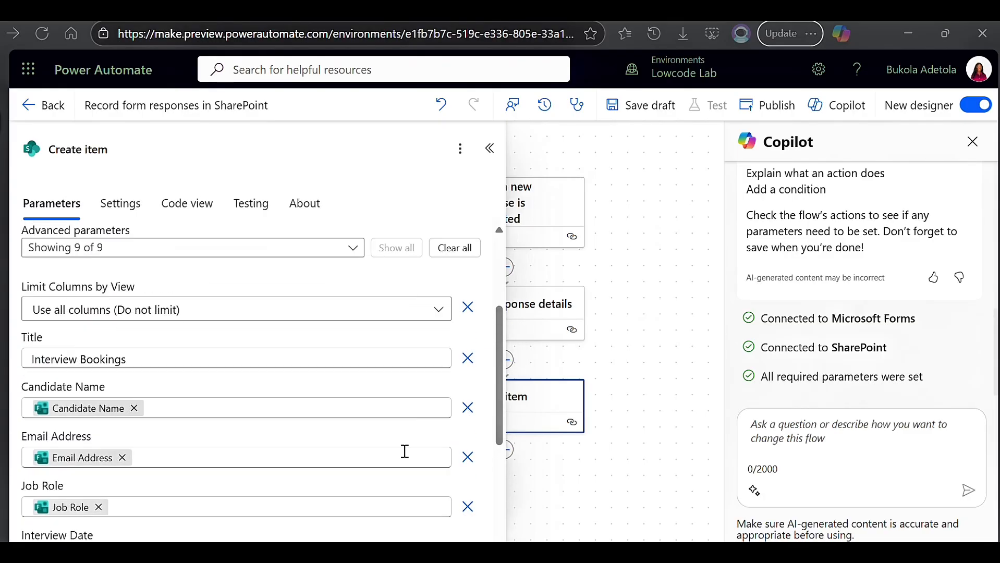
scroll(405, 450, "down", 5)
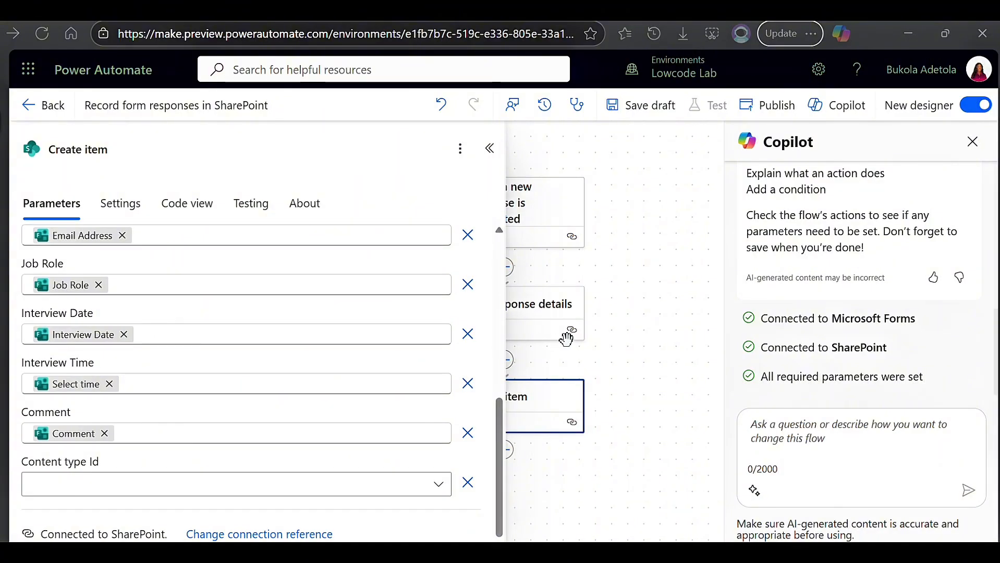
left_click(615, 342)
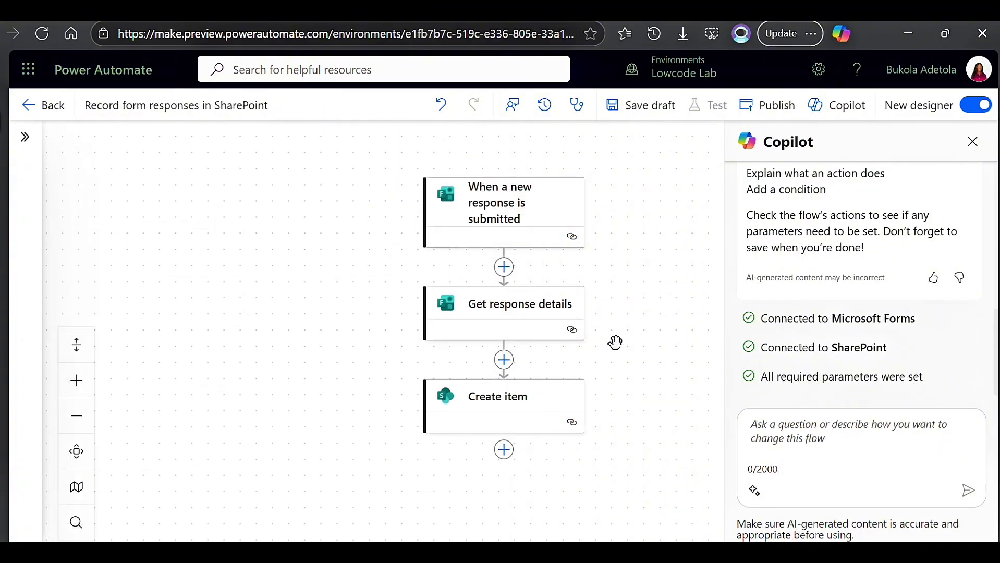
Save the flow as a draft and publish it.
left_click(637, 109)
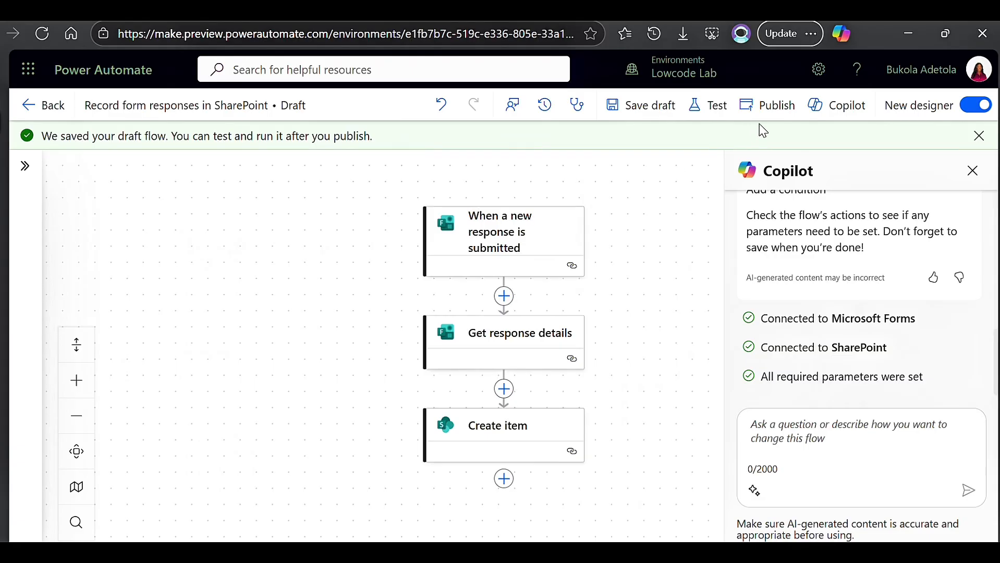
left_click(791, 111)
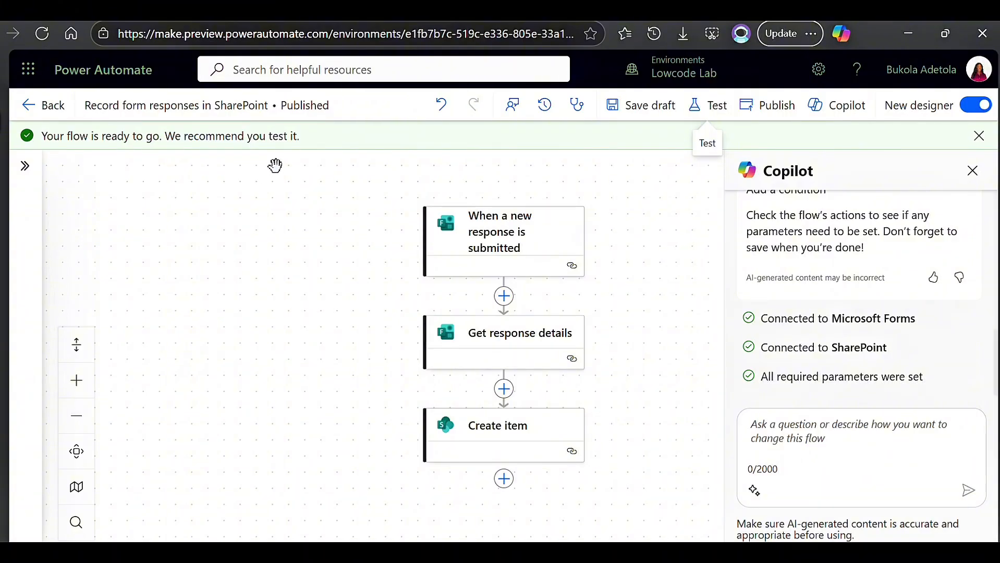
Start a manual test of the published flow and switch to the Application Form in Microsoft Forms.
left_click(716, 107)
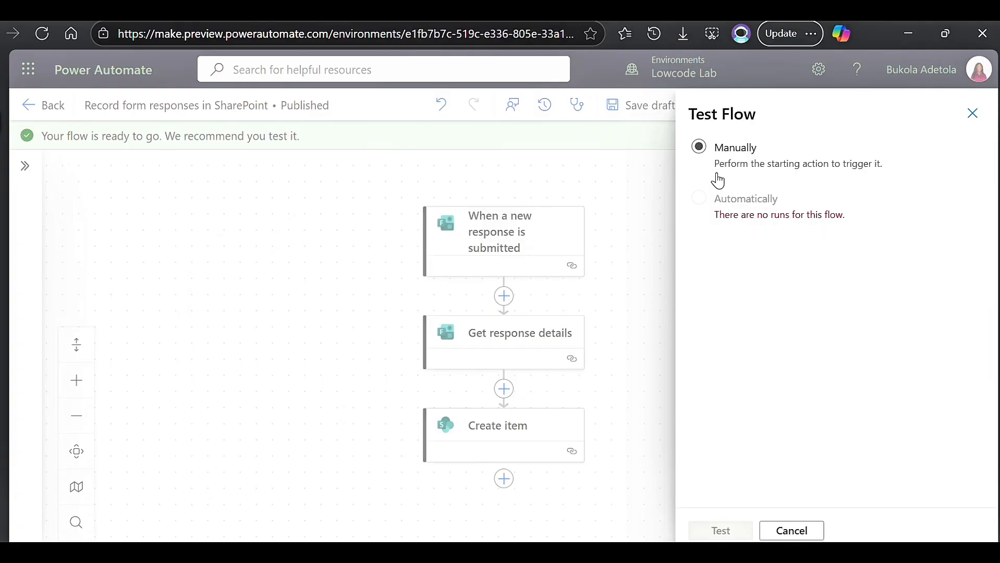
left_click(697, 148)
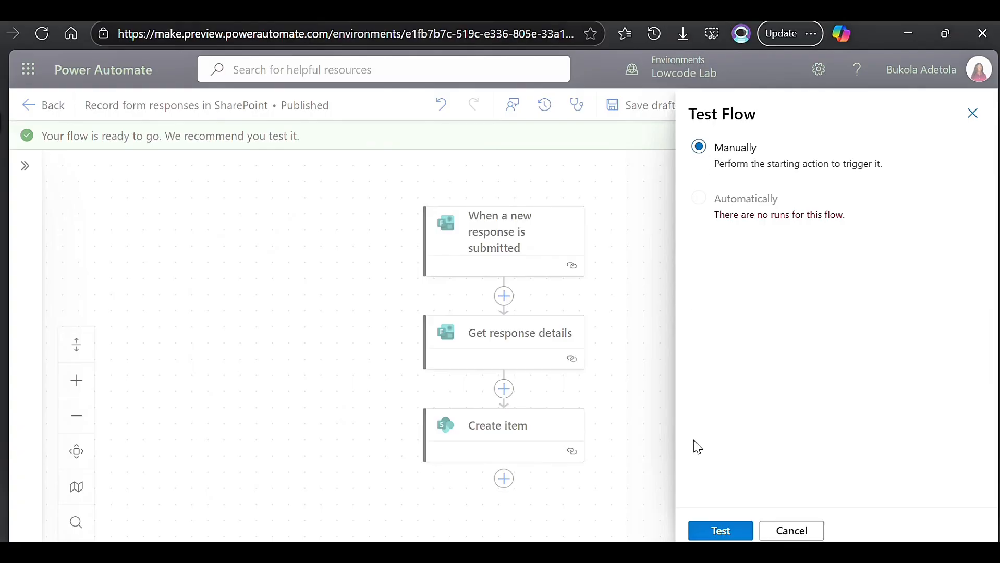
left_click(718, 530)
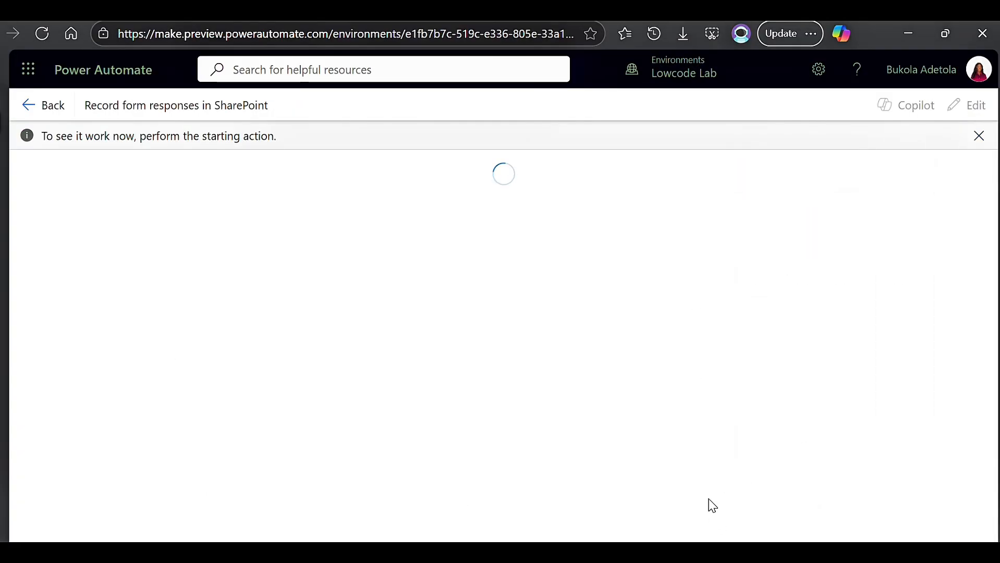
key("alt+Tab")
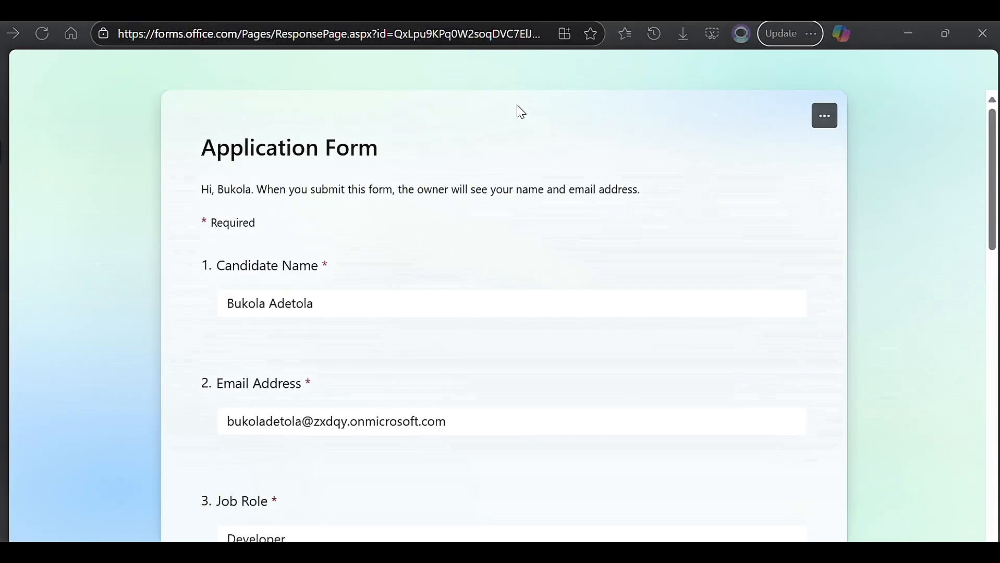
Submit the completed Application Form and check the recorded entry across the columns of the Interview Bookings SharePoint list.
scroll(531, 172, "down", 10)
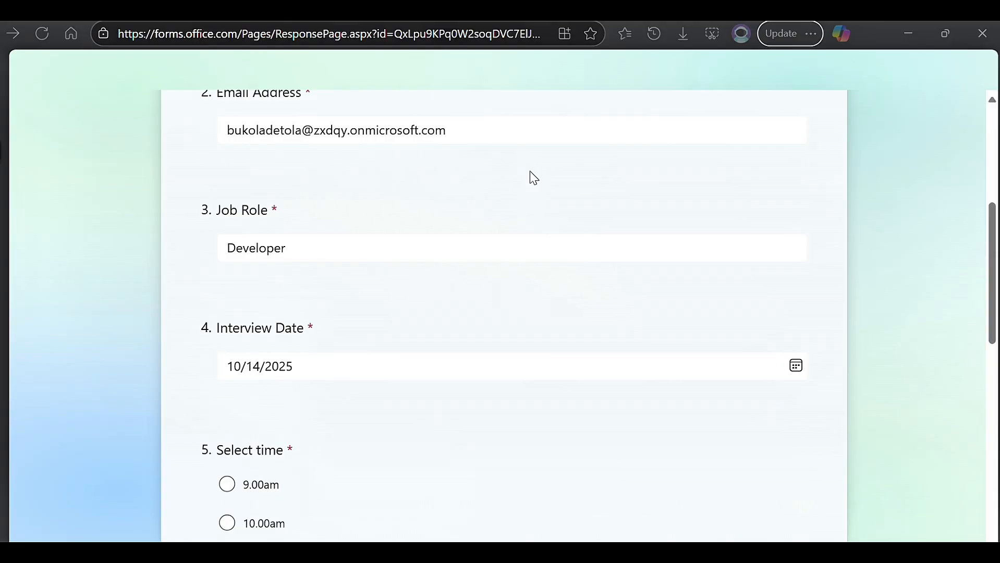
scroll(533, 181, "down", 6)
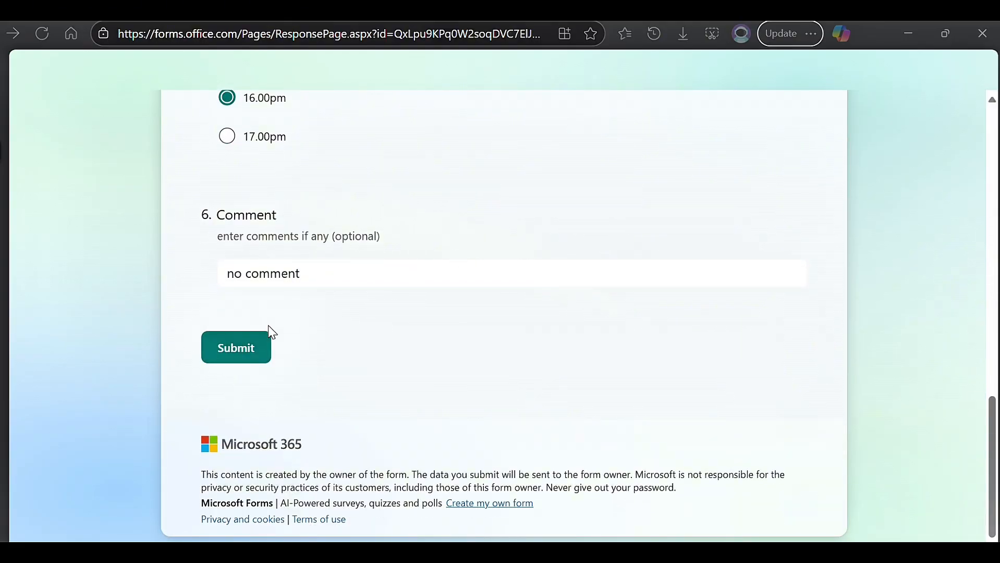
left_click(252, 350)
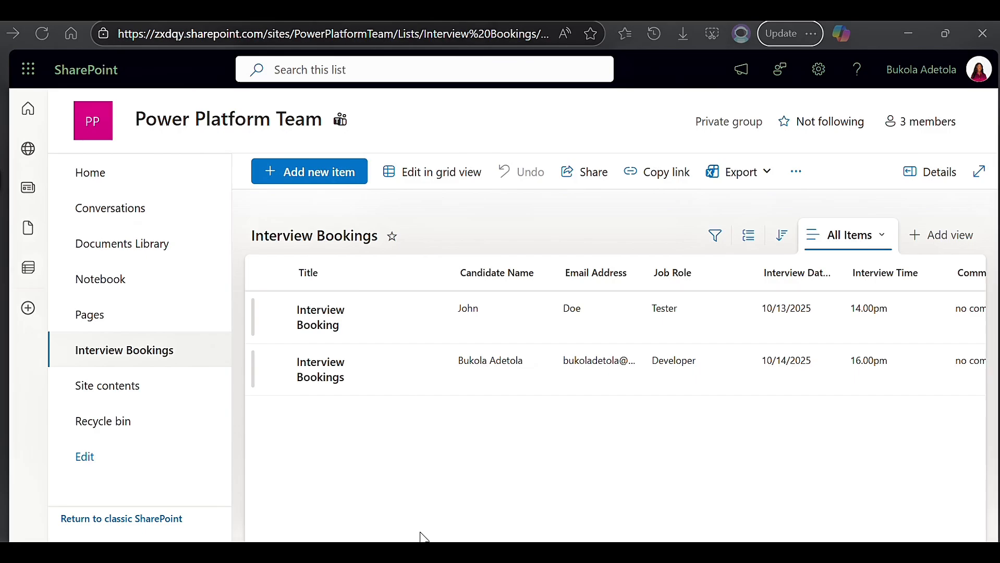
scroll(615, 333, "right", 5)
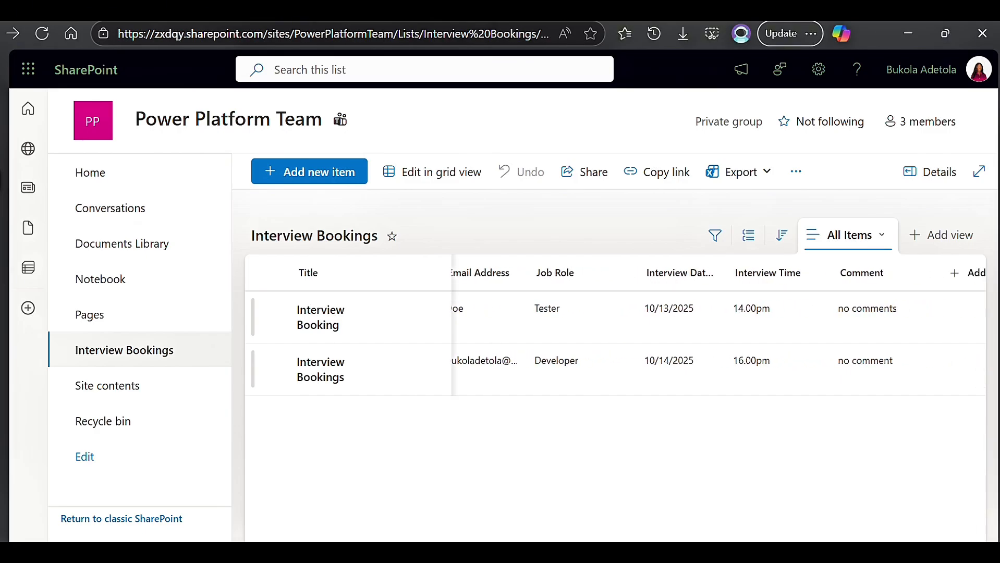
scroll(615, 333, "left", 3)
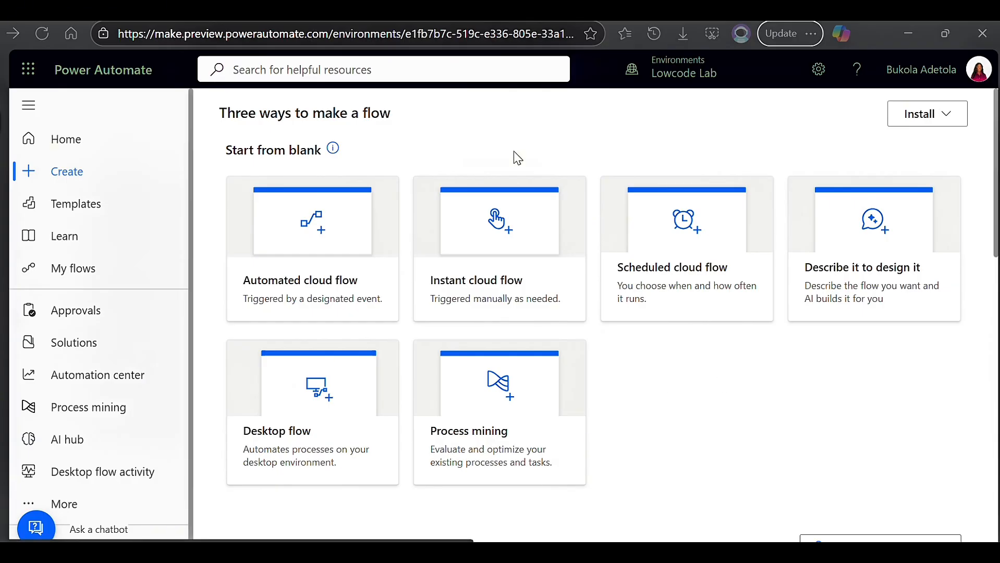
Create a scheduled cloud flow named "Check Application List" in Power Automate, keeping the repeat interval at 1 minute.
left_click(680, 277)
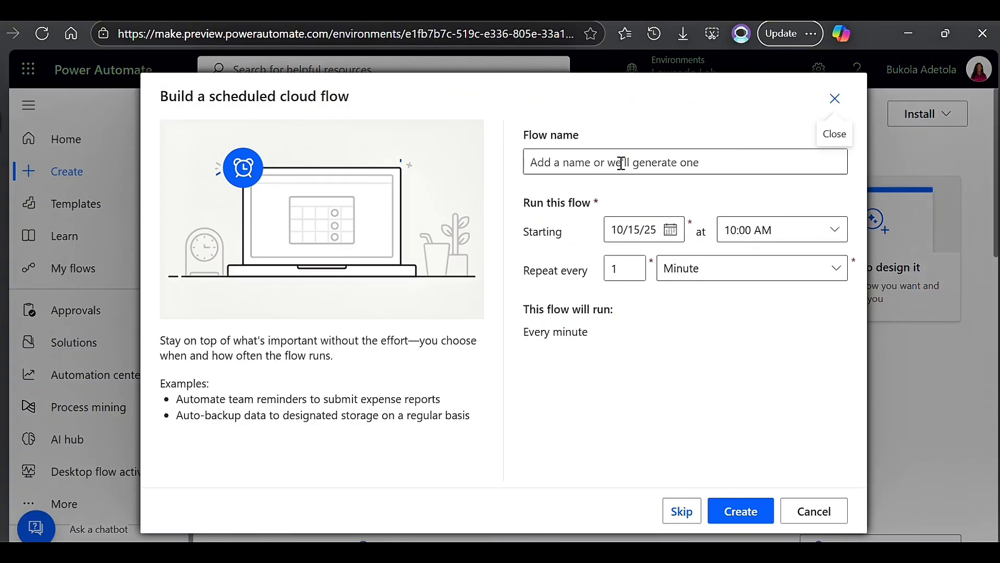
left_click(621, 164)
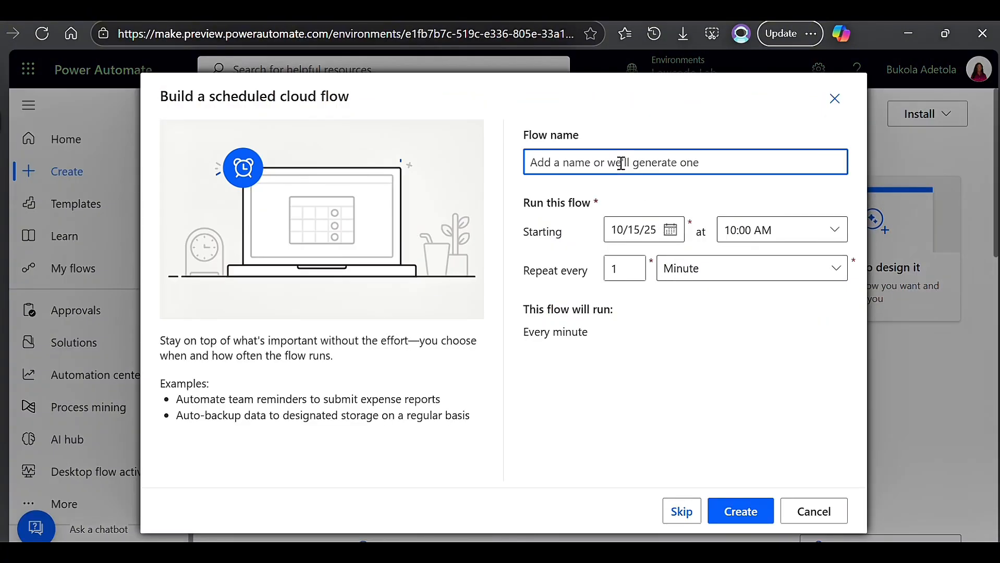
type("Check")
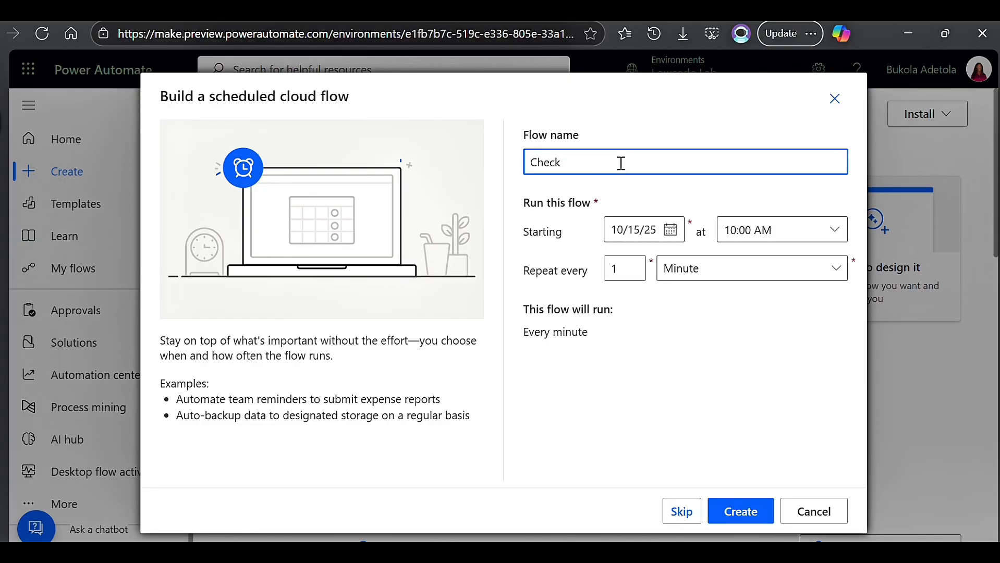
type(" Application List")
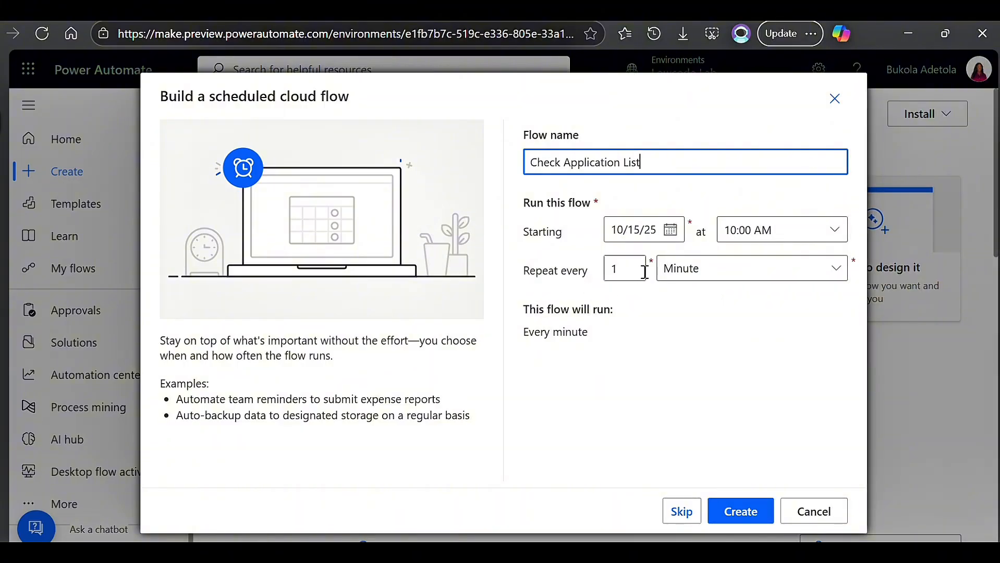
left_click(832, 280)
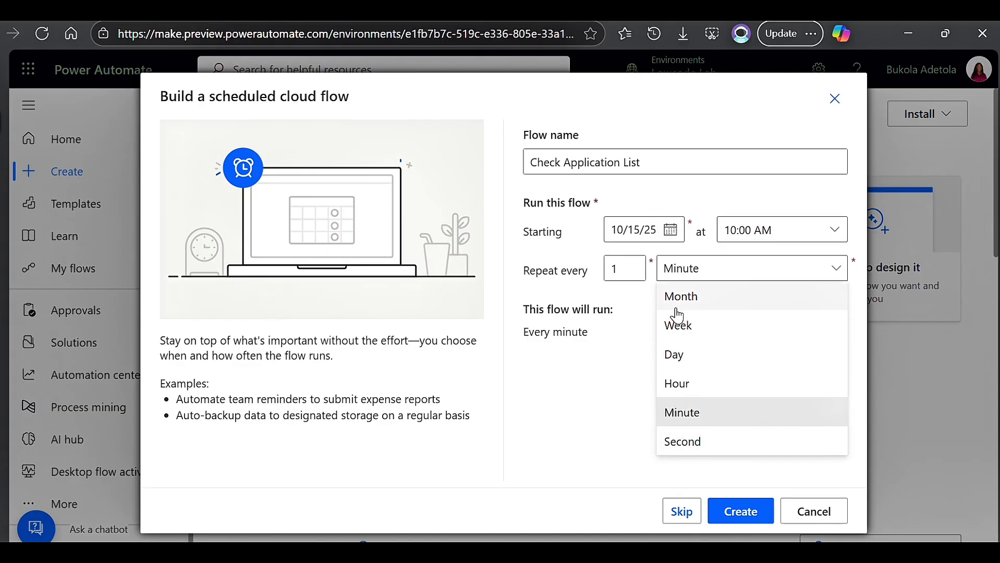
left_click(634, 348)
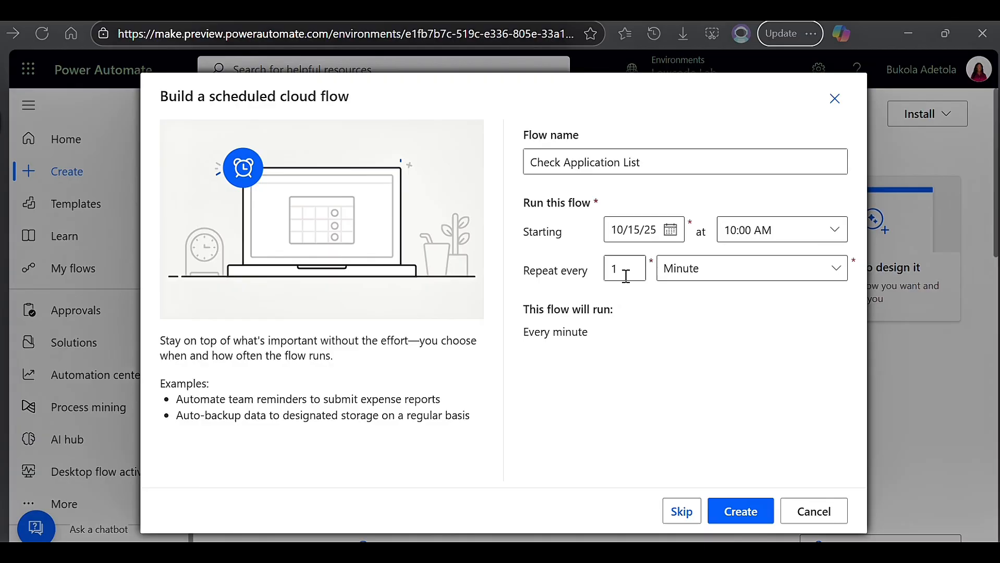
left_click(746, 520)
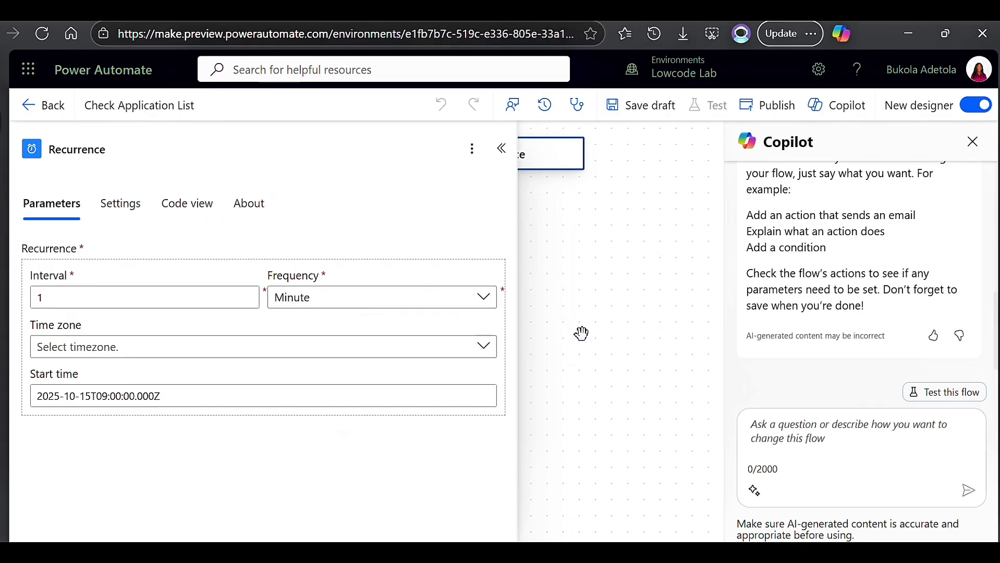
Set the Recurrence trigger's time zone to (UTC+01:00) West Central Africa and close its settings.
left_click(488, 350)
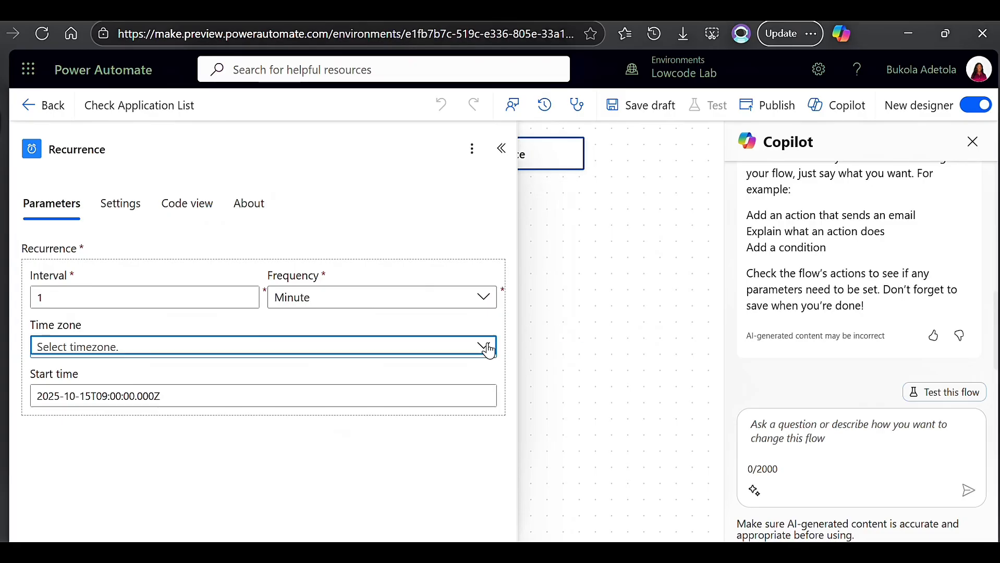
left_click(488, 348)
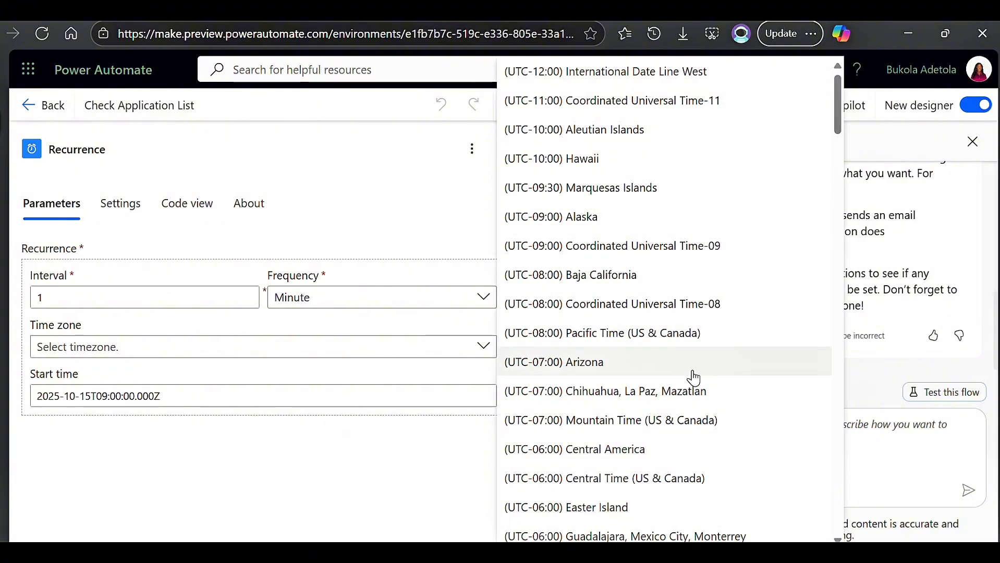
scroll(698, 457, "down", 3)
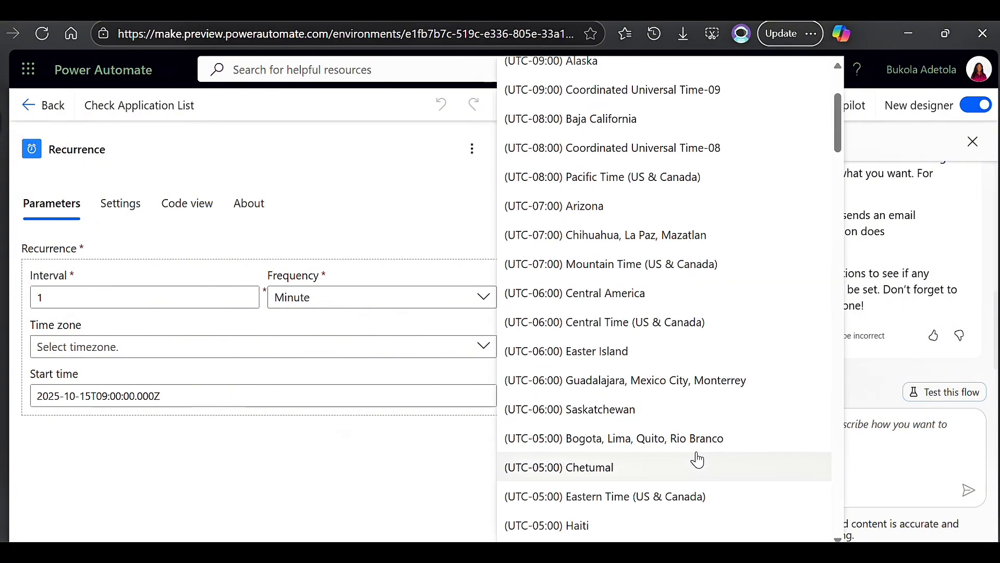
scroll(697, 458, "up", 3)
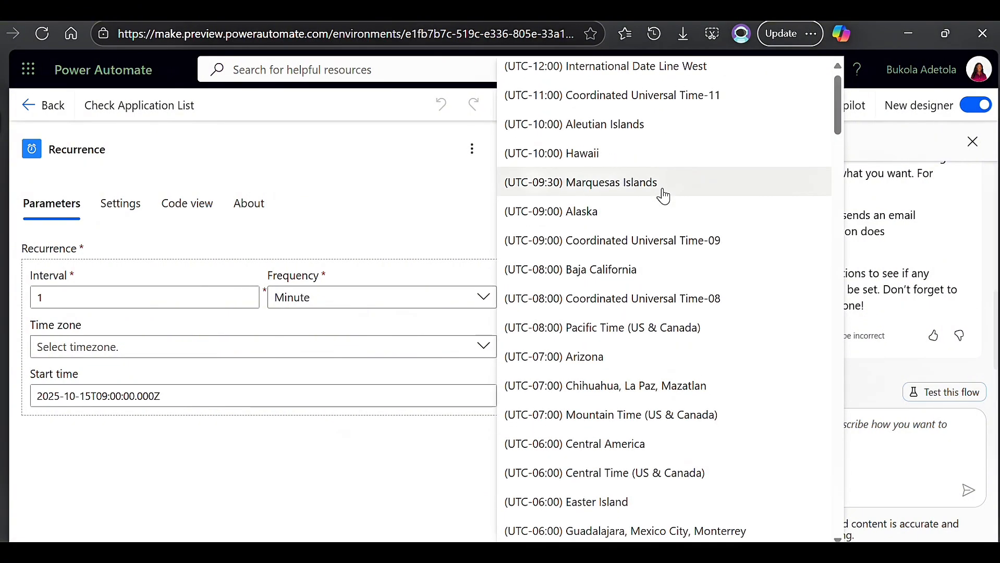
scroll(661, 201, "down", 3)
scroll(676, 341, "down", 6)
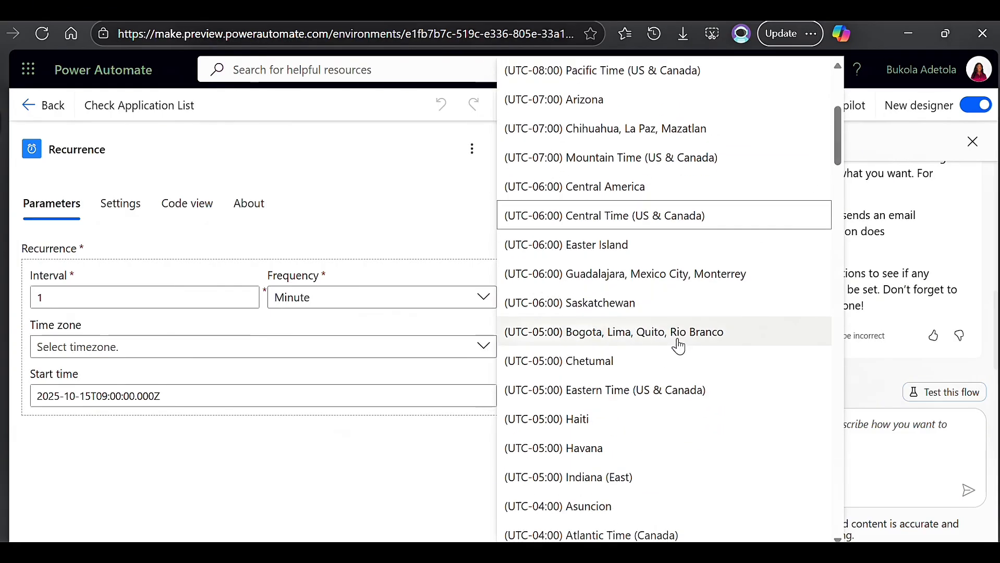
scroll(677, 348, "down", 12)
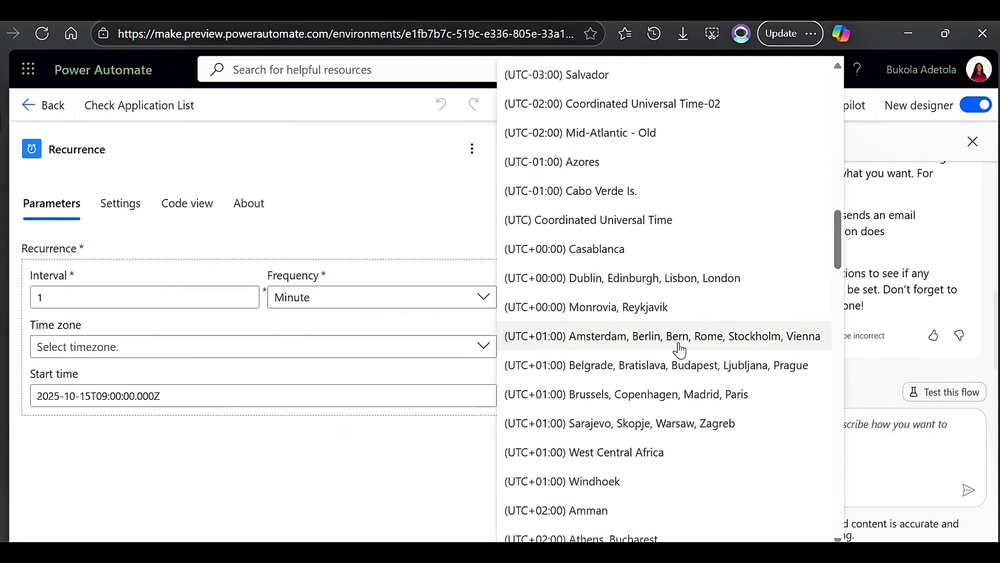
left_click(644, 453)
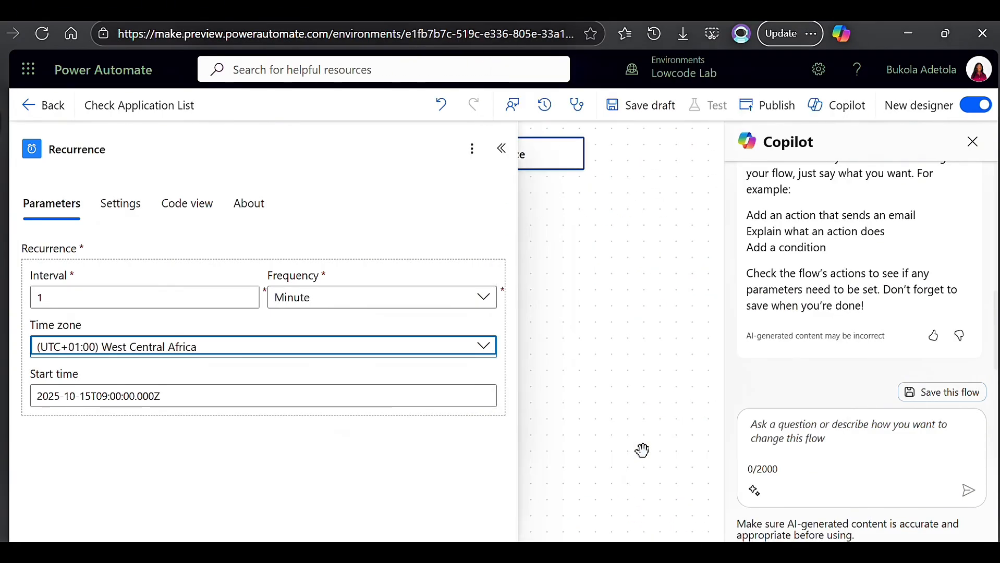
left_click(618, 296)
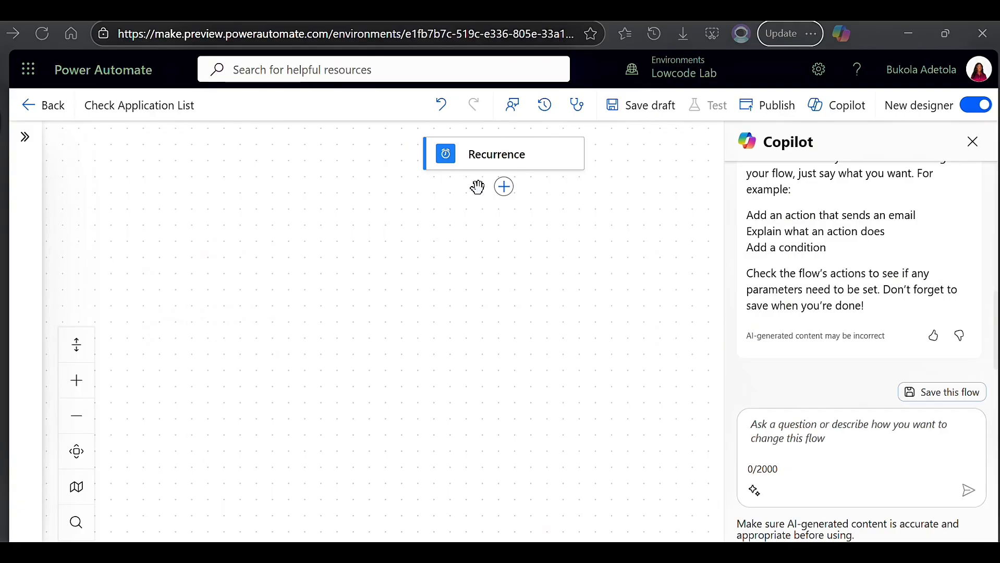
Add the SharePoint "Get items" action after the Recurrence trigger.
left_click(502, 192)
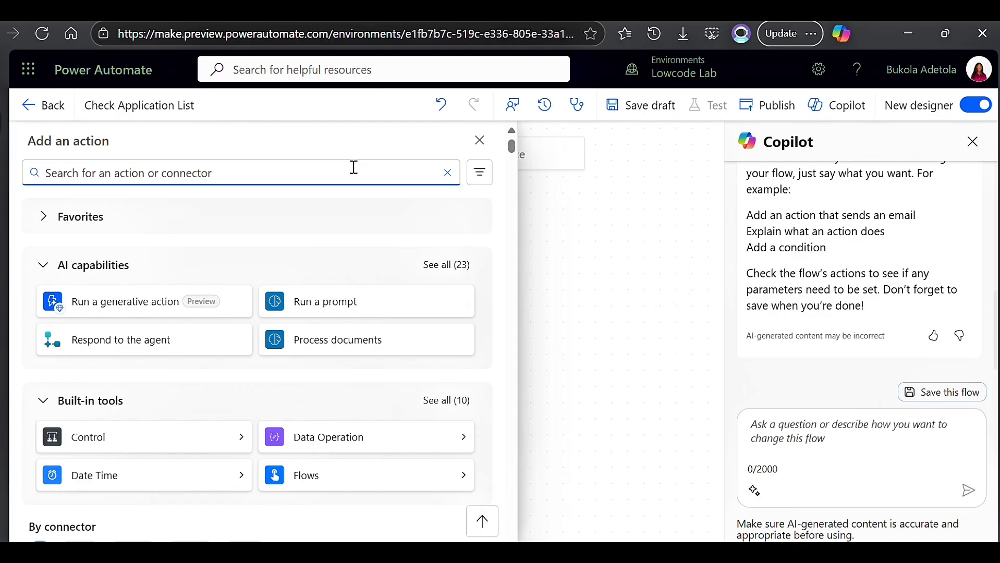
type("shar")
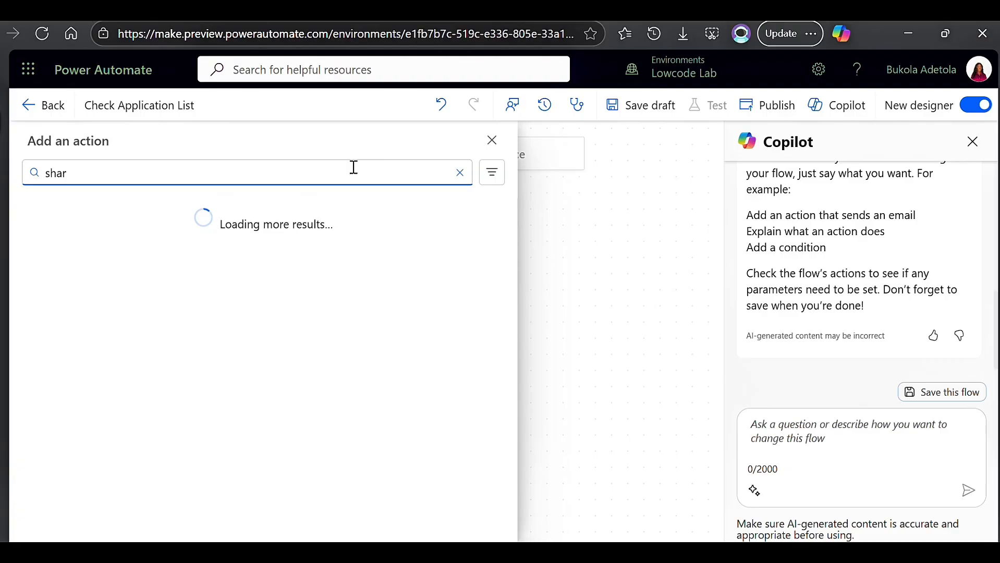
type("epoint")
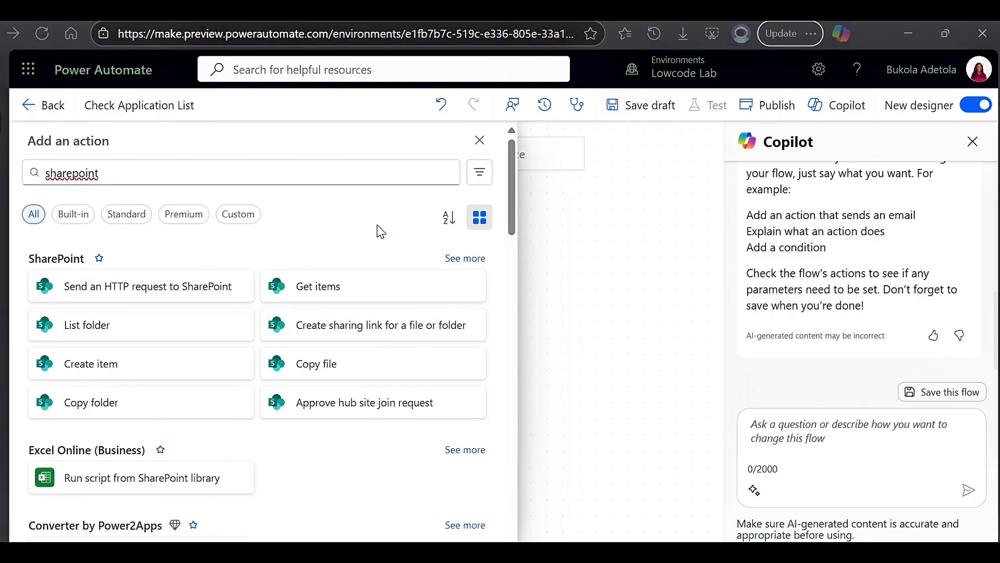
left_click(464, 260)
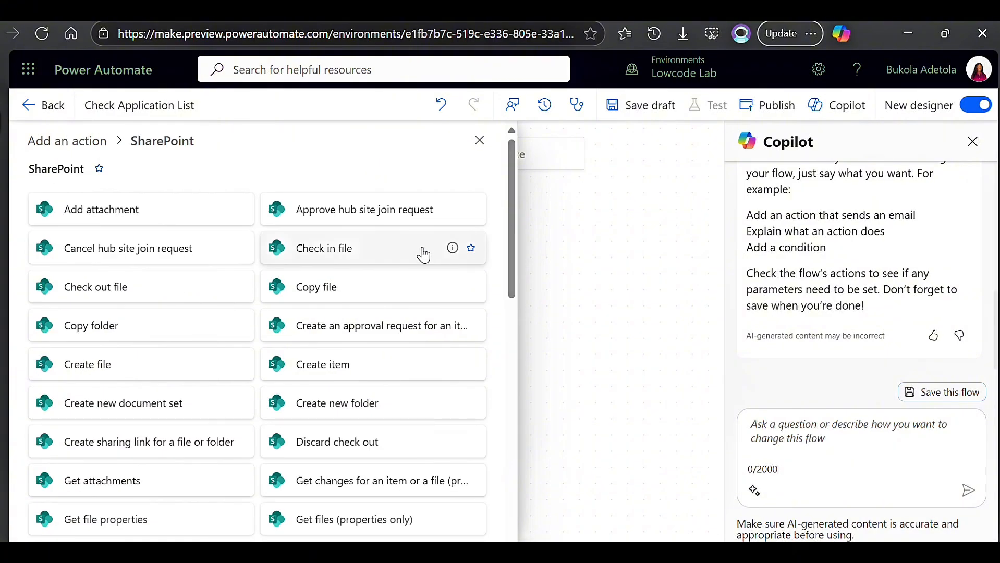
scroll(423, 252, "down", 10)
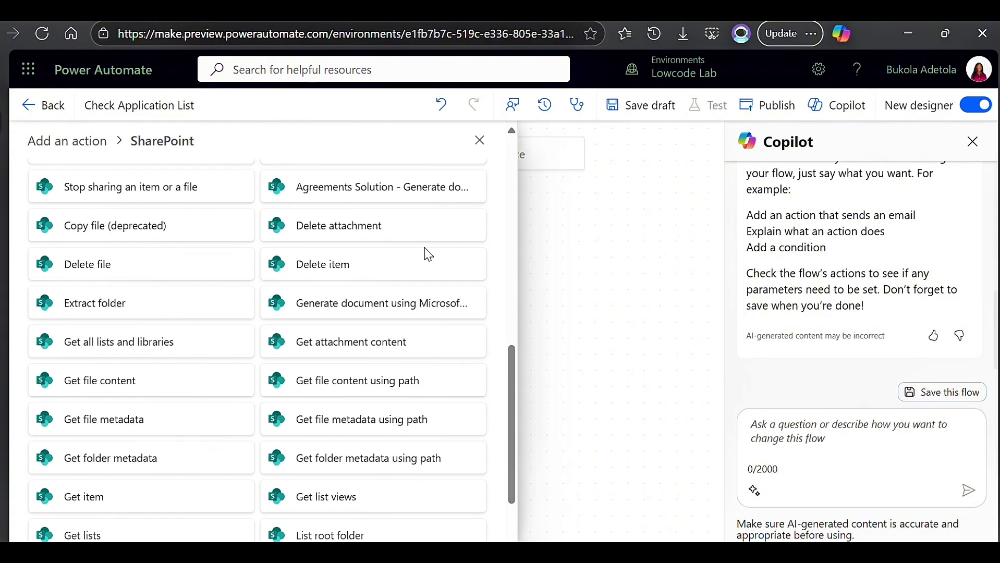
scroll(423, 253, "down", 2)
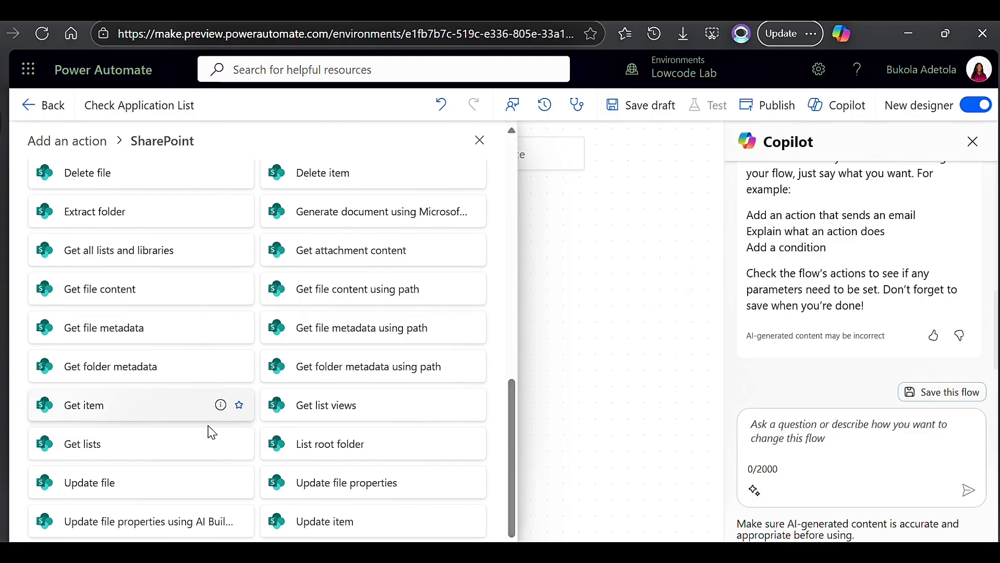
scroll(382, 390, "up", 1)
scroll(382, 390, "up", 5)
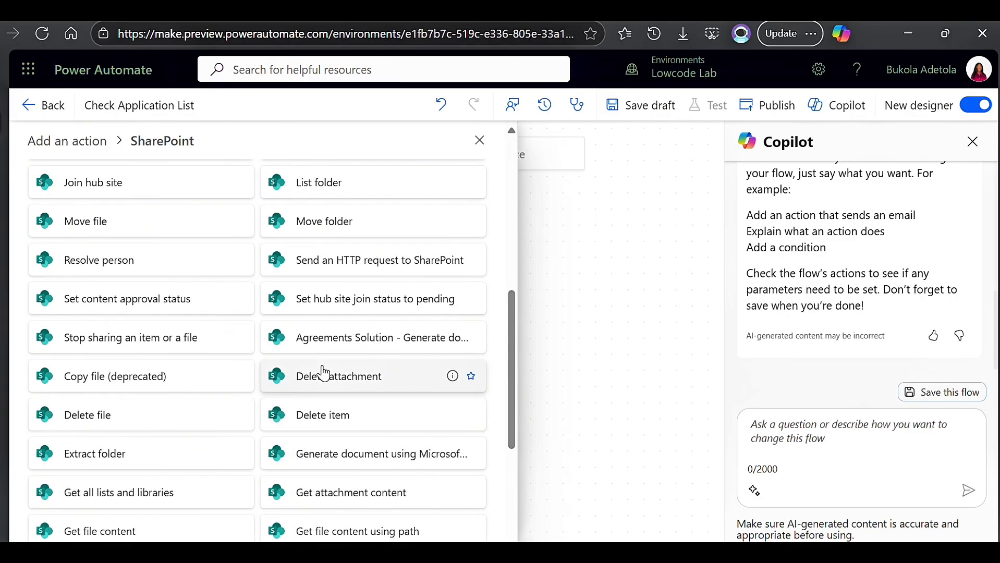
scroll(324, 371, "up", 9)
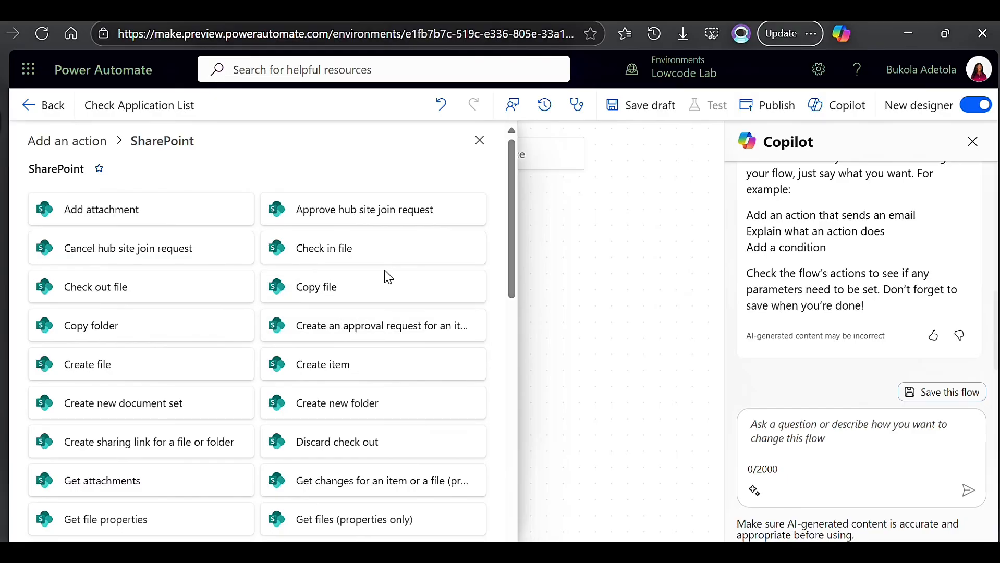
scroll(386, 266, "down", 5)
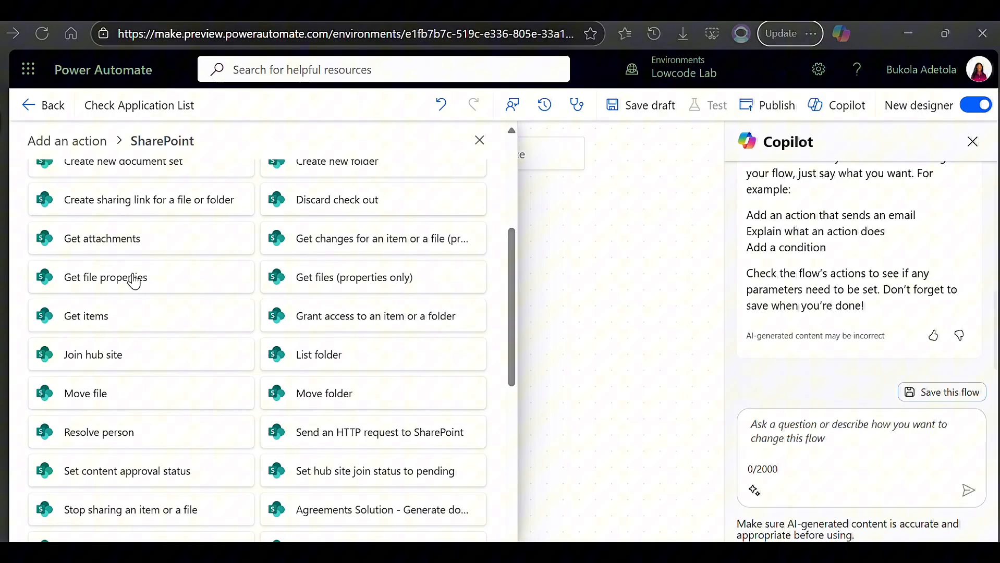
left_click(118, 330)
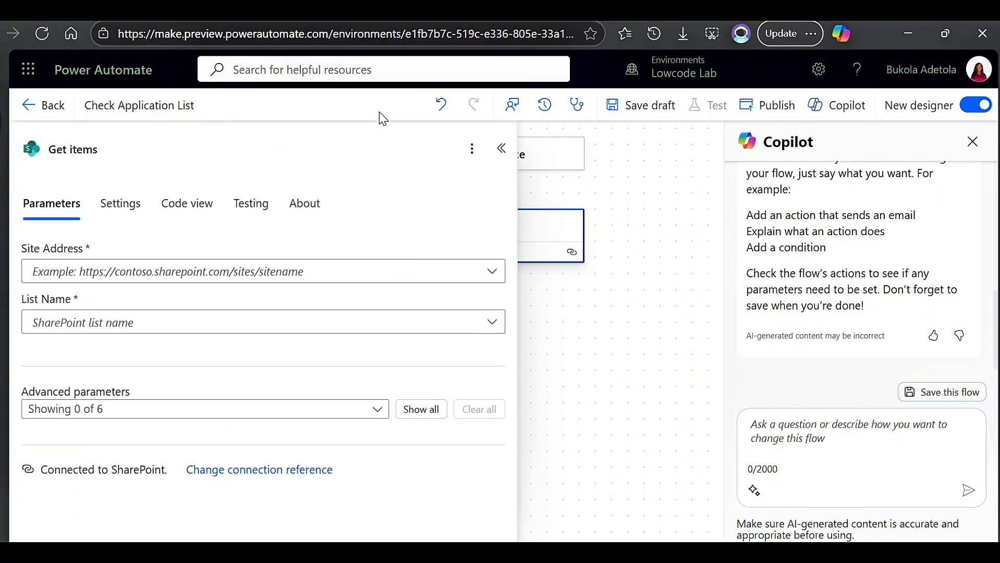
Point the Get items action to the Power Platform Team site and its Interview Bookings list.
left_click(492, 272)
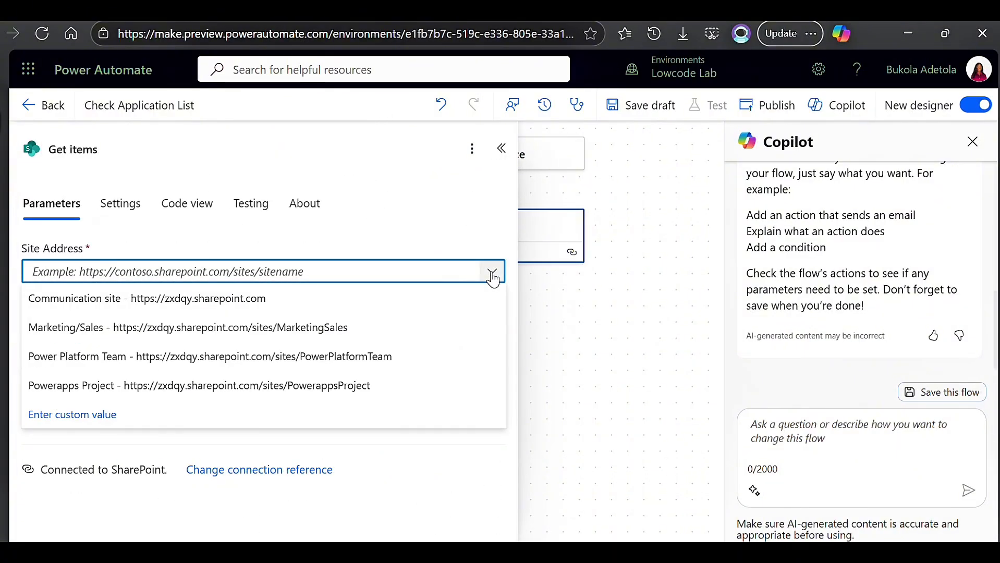
left_click(275, 359)
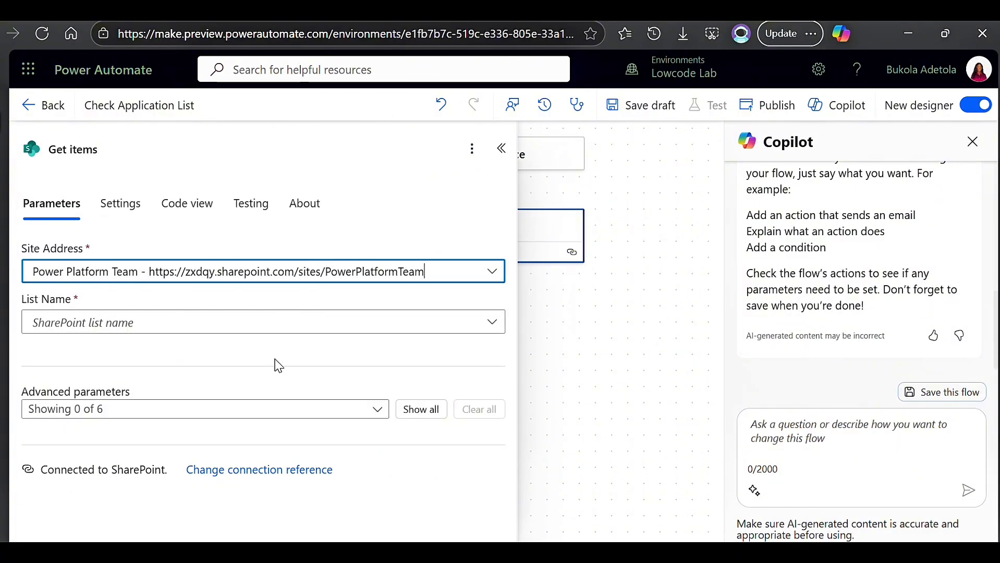
left_click(318, 328)
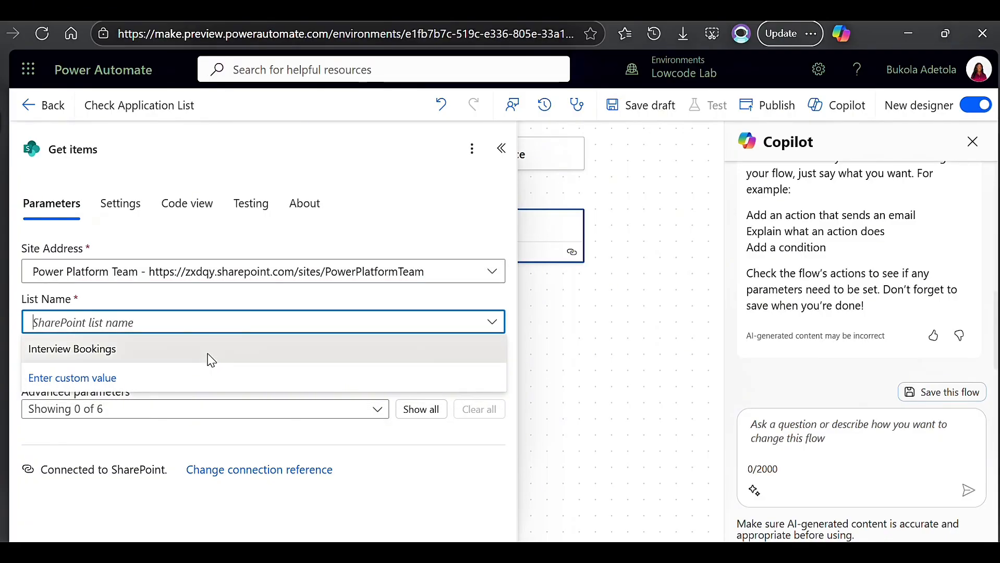
left_click(210, 360)
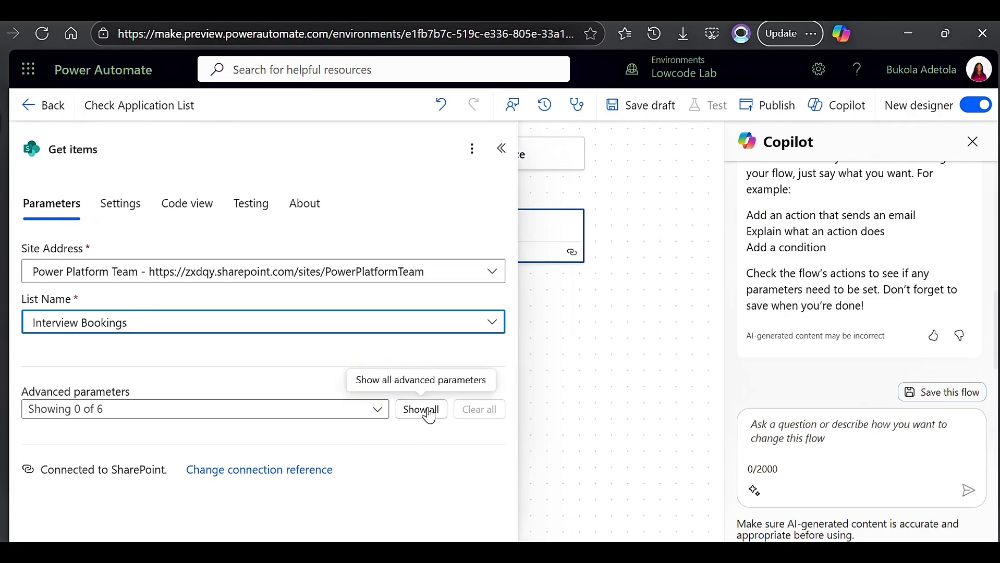
Enable the Filter Query advanced parameter for the Get items action.
left_click(379, 410)
left_click(51, 270)
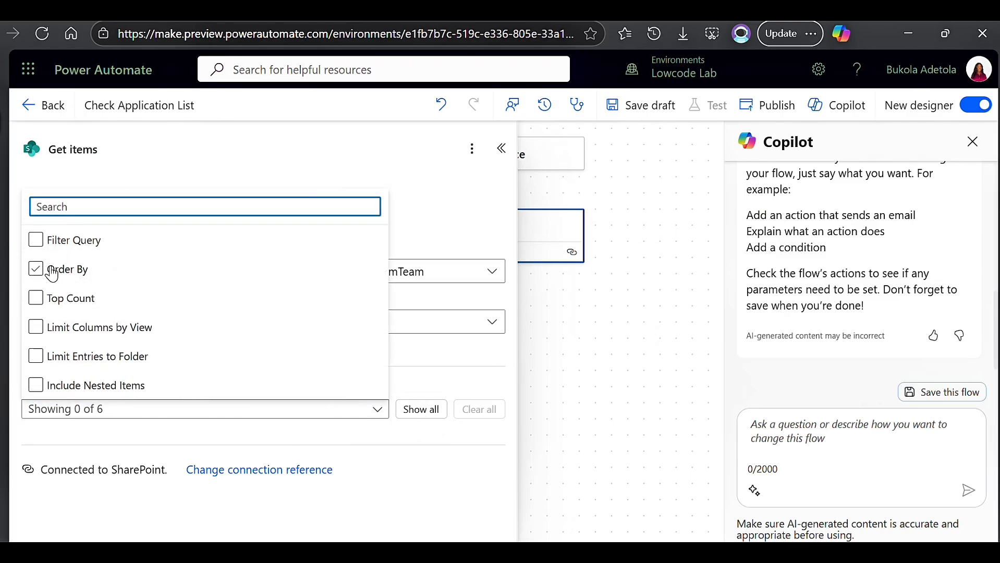
left_click(36, 240)
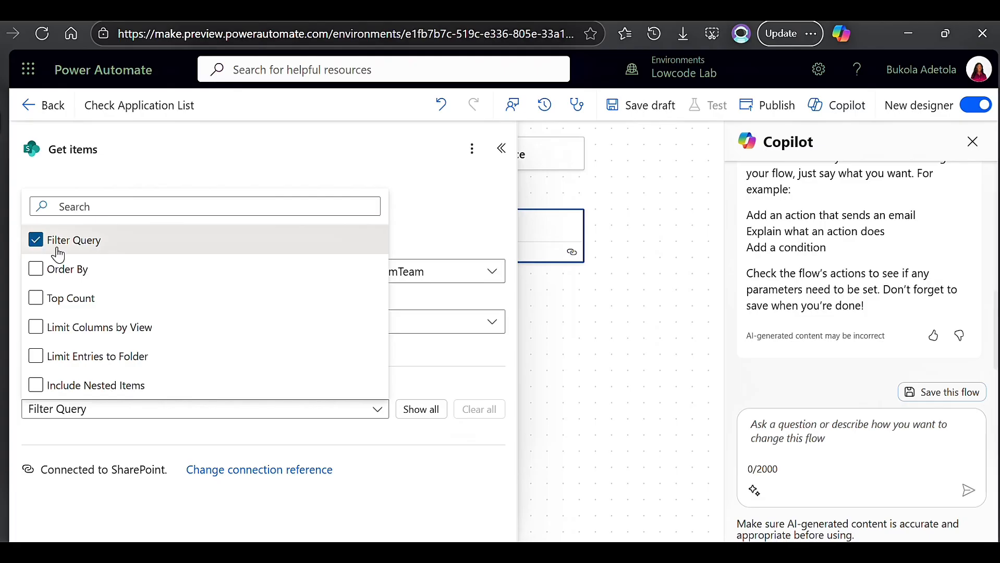
left_click(447, 359)
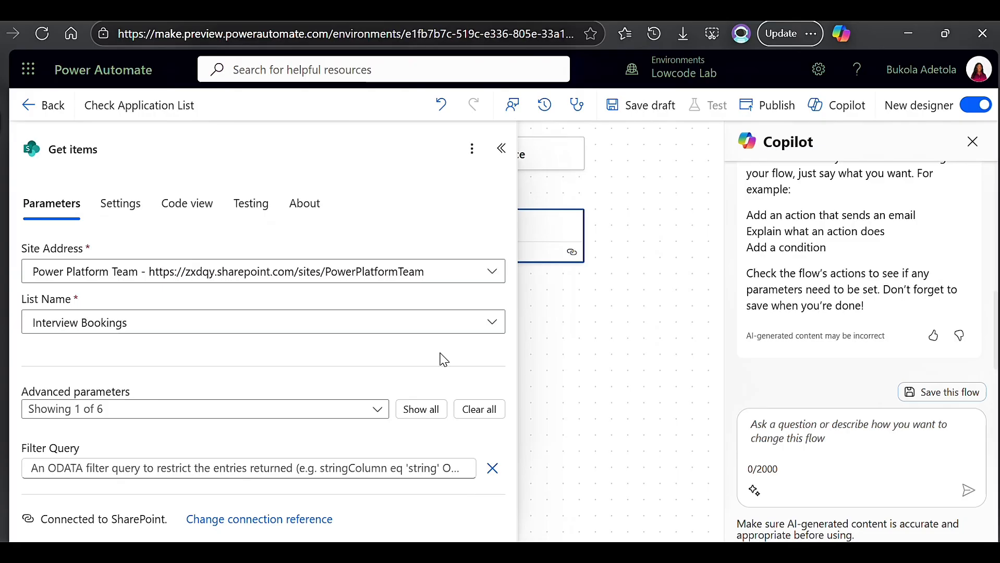
Set the Filter Query to InterviewDate eq ' followed by the prepared formatDateTime expression.
left_click(382, 467)
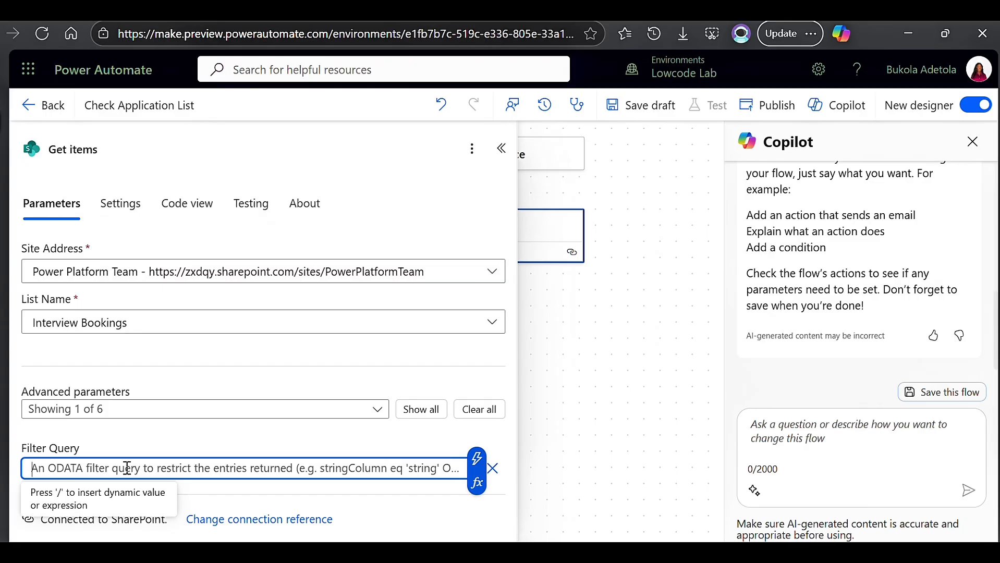
type("Inter")
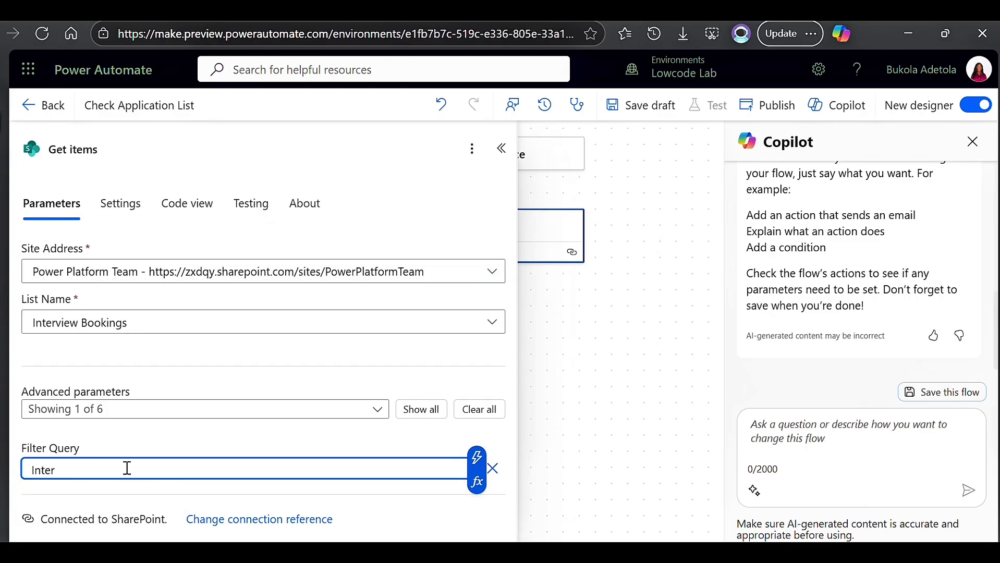
type("viewDate eq '")
left_click(476, 482)
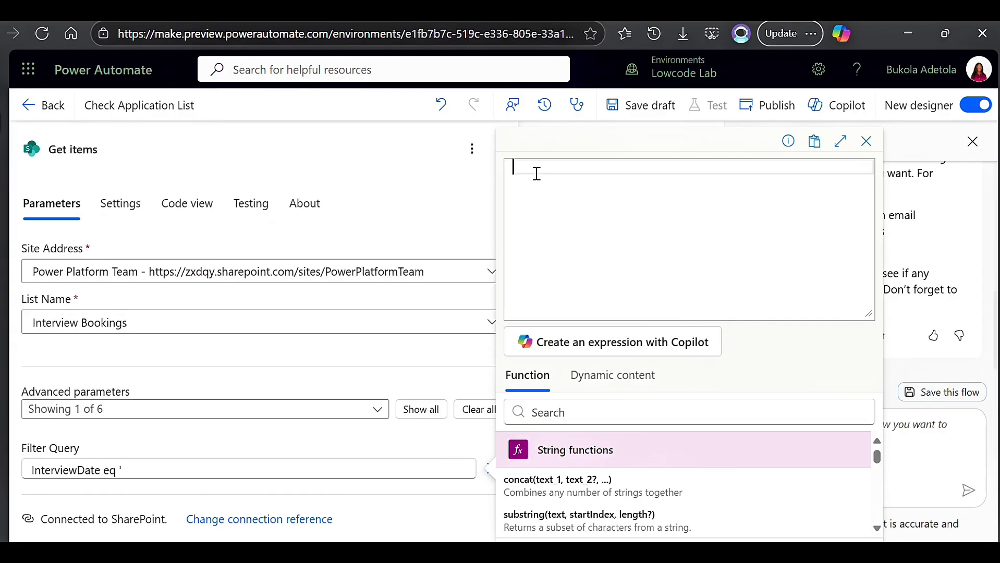
type("formatDateTime(utcNow(),'yyyy-MM-dd')")
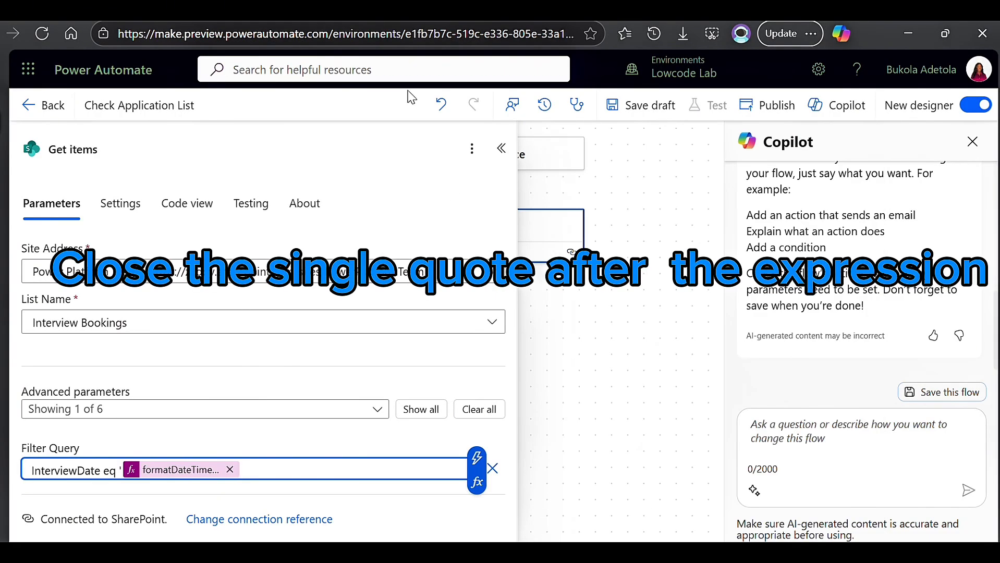
Collapse the Get items settings, save the flow as a draft and publish it.
scroll(551, 323, "down", 3)
left_click(501, 148)
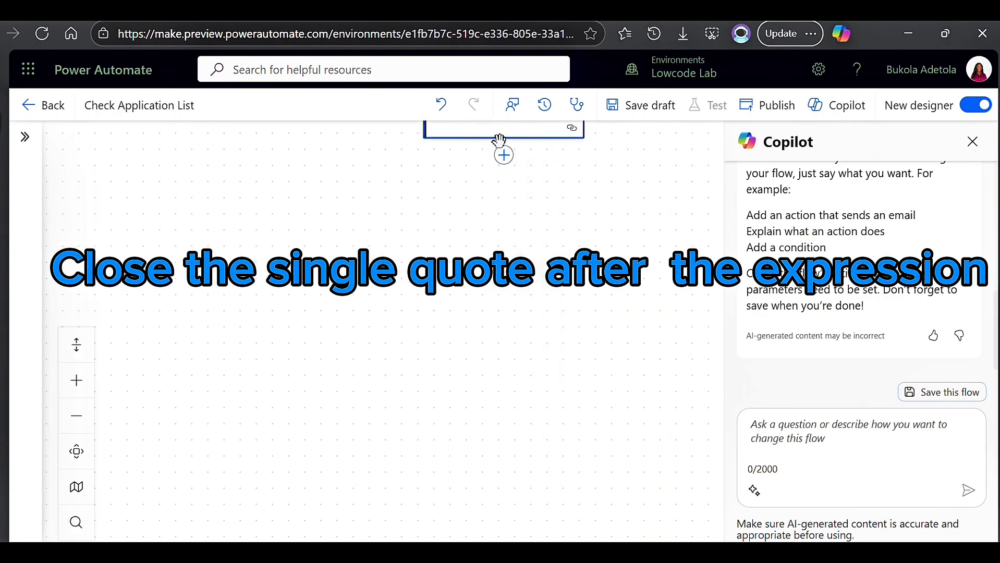
left_click(650, 113)
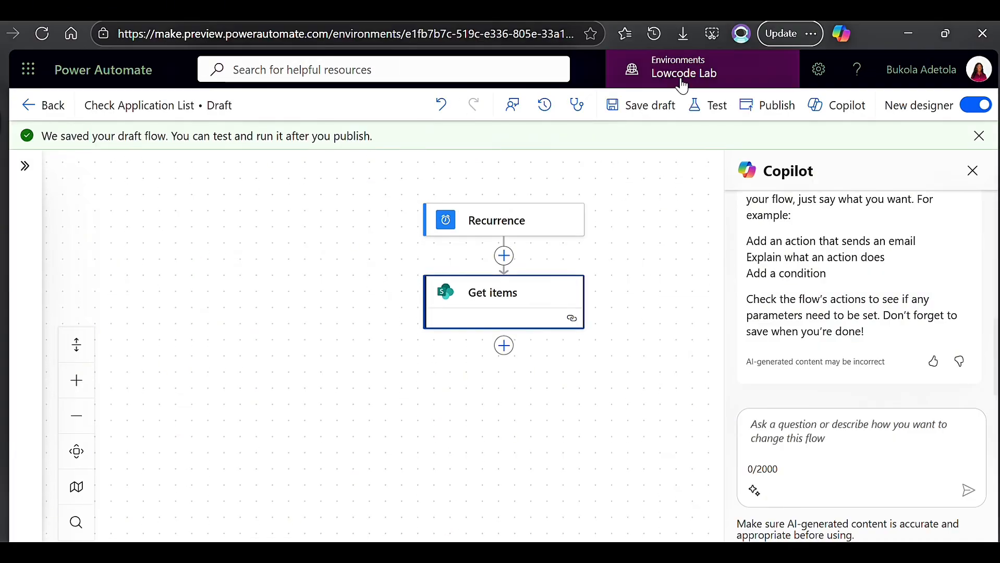
left_click(766, 109)
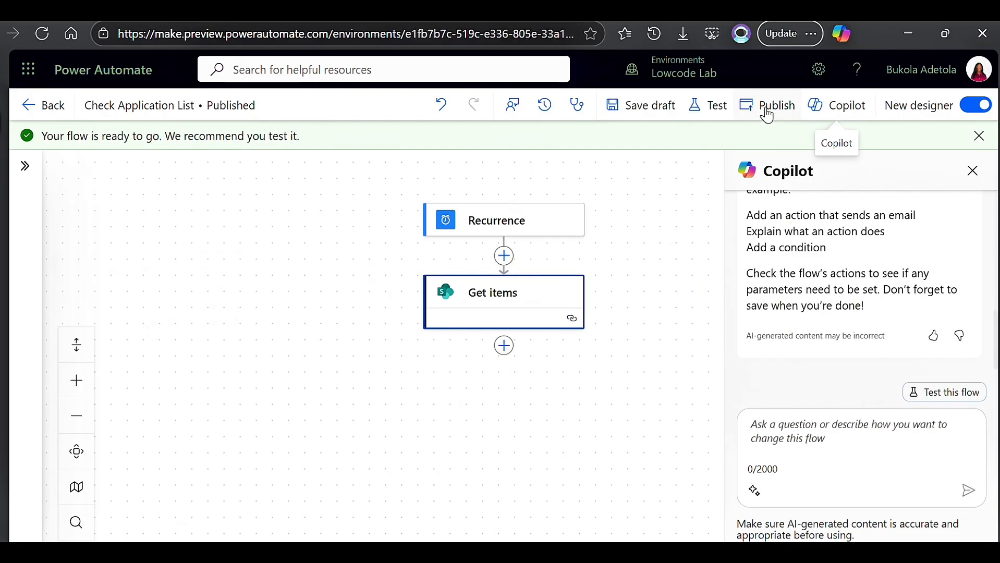
Test the published flow by running it manually.
left_click(717, 107)
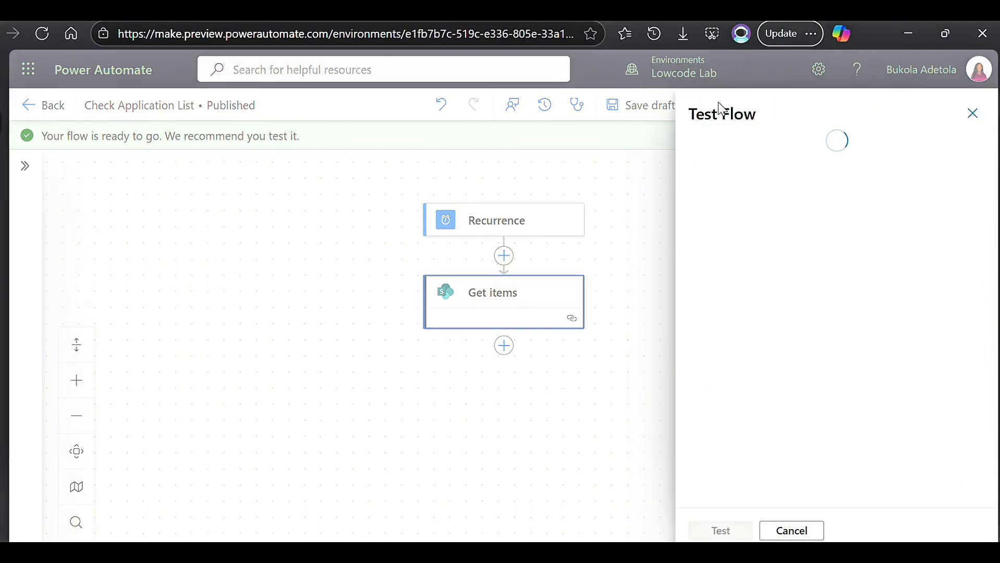
left_click(698, 146)
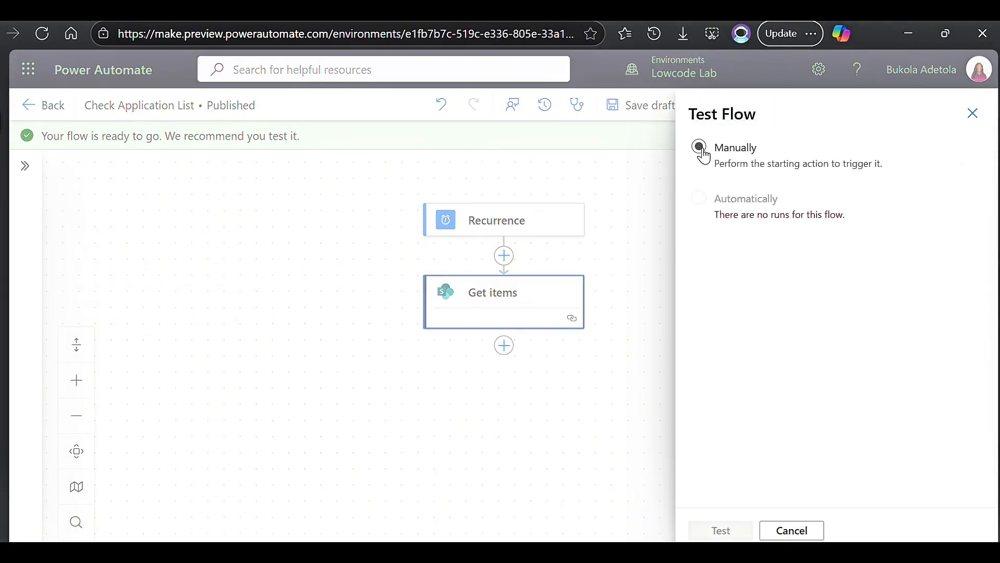
left_click(722, 530)
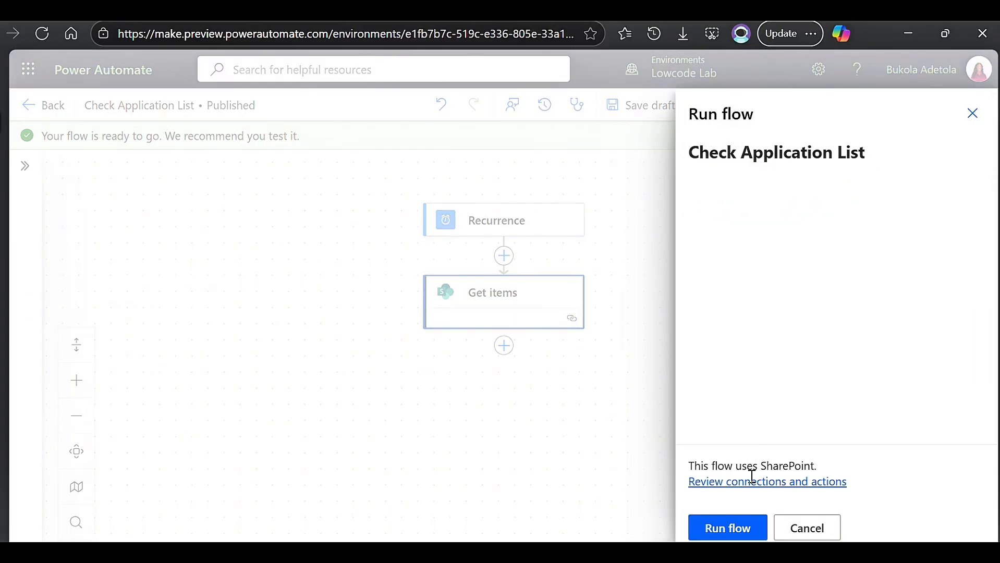
left_click(740, 535)
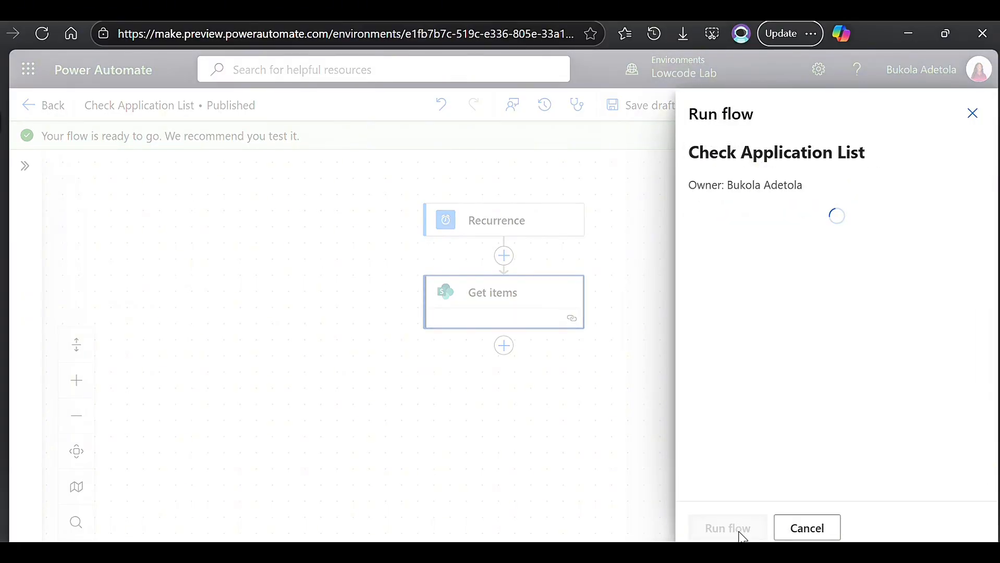
left_click(722, 528)
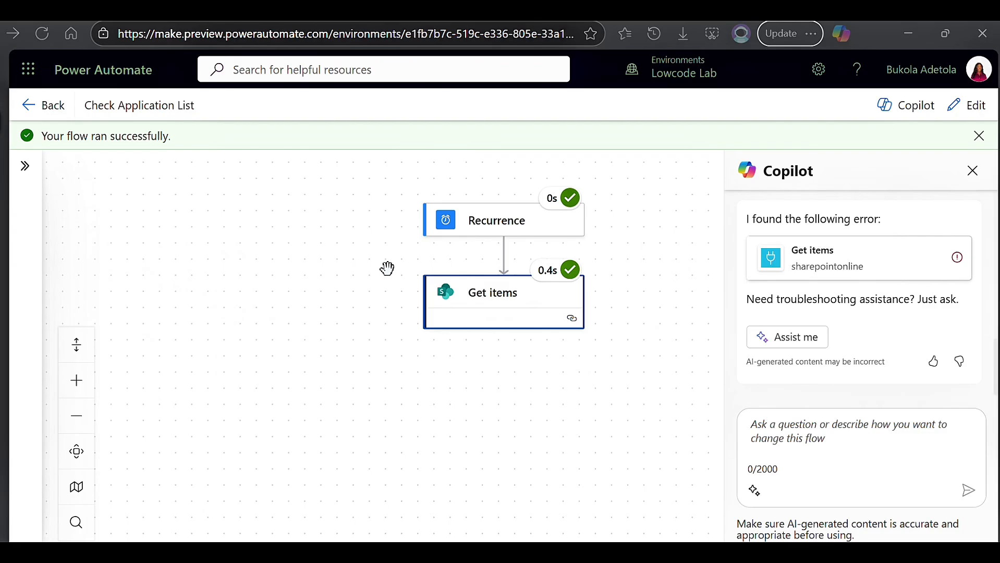
Return to editing the flow and add the Office 365 Outlook "Send an email (V2)" action after Get items.
left_click(984, 105)
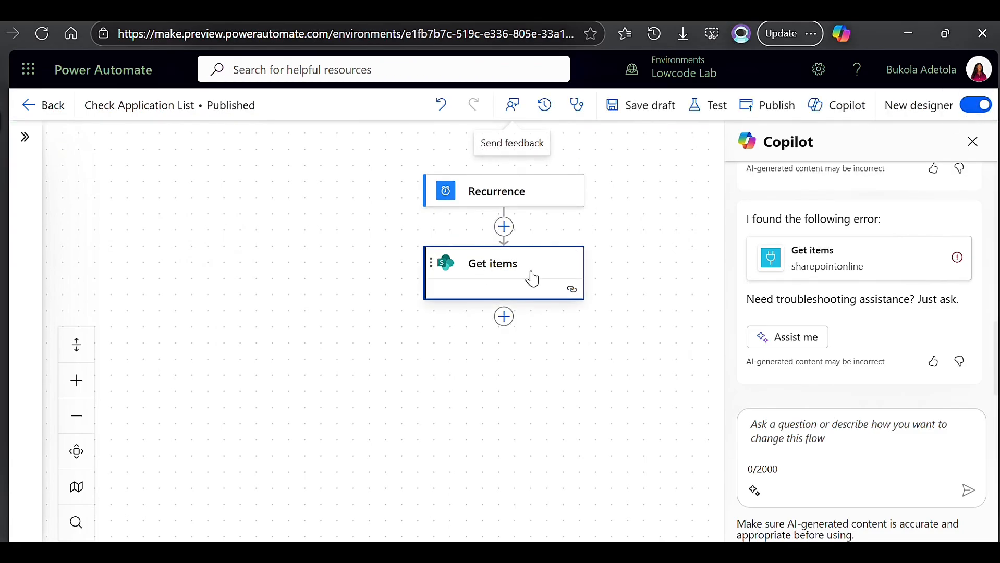
left_click(504, 318)
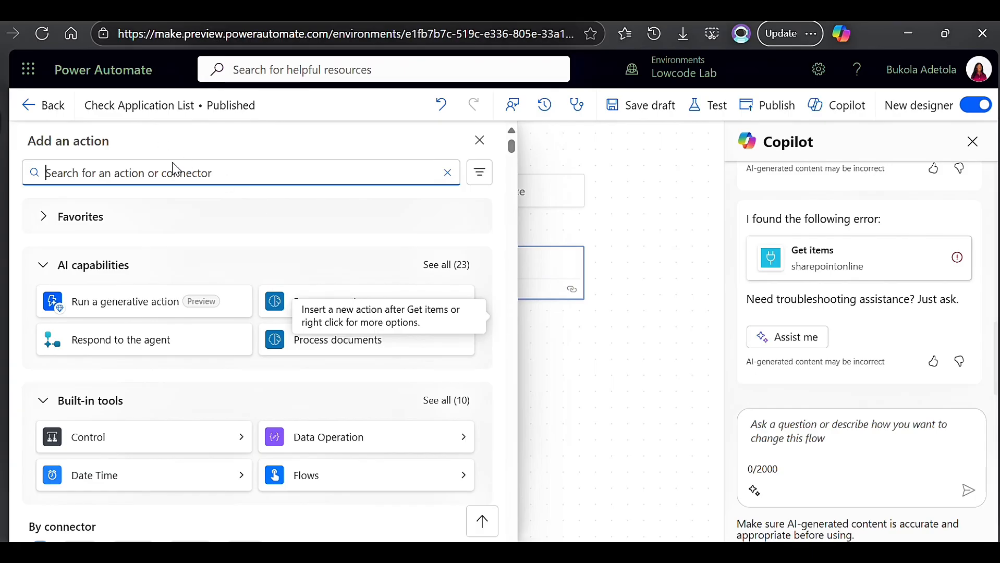
type("office")
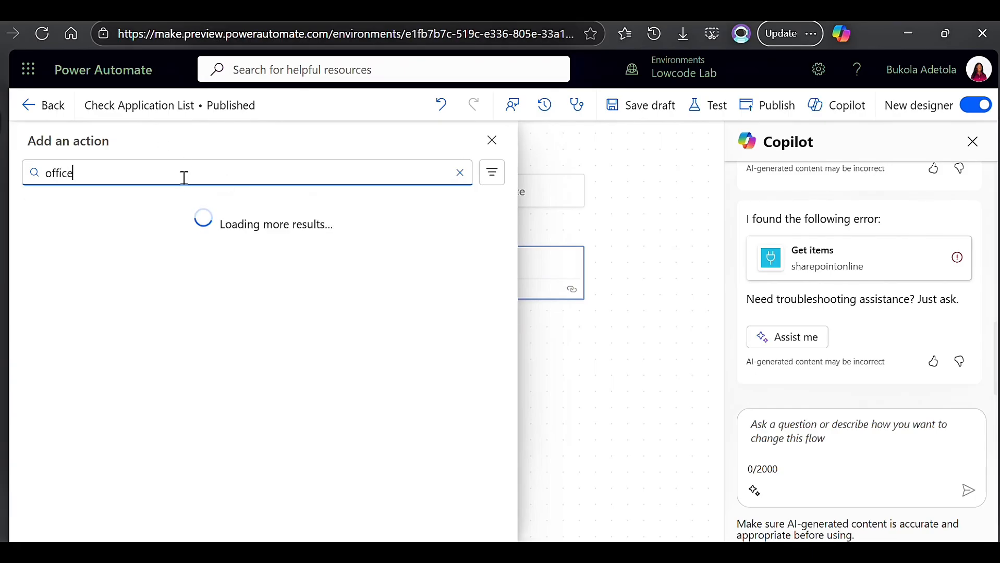
type(" 365 outlook")
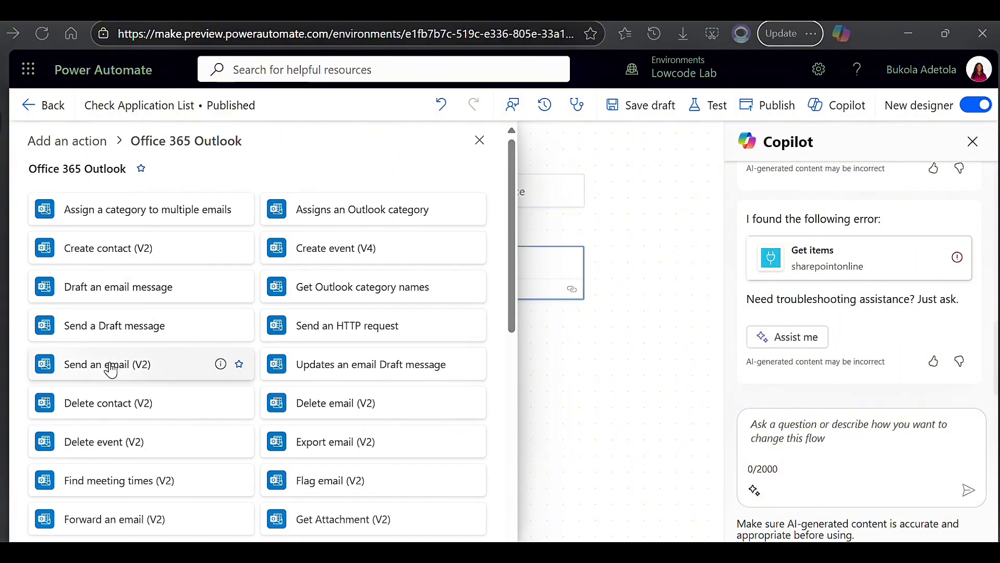
left_click(111, 365)
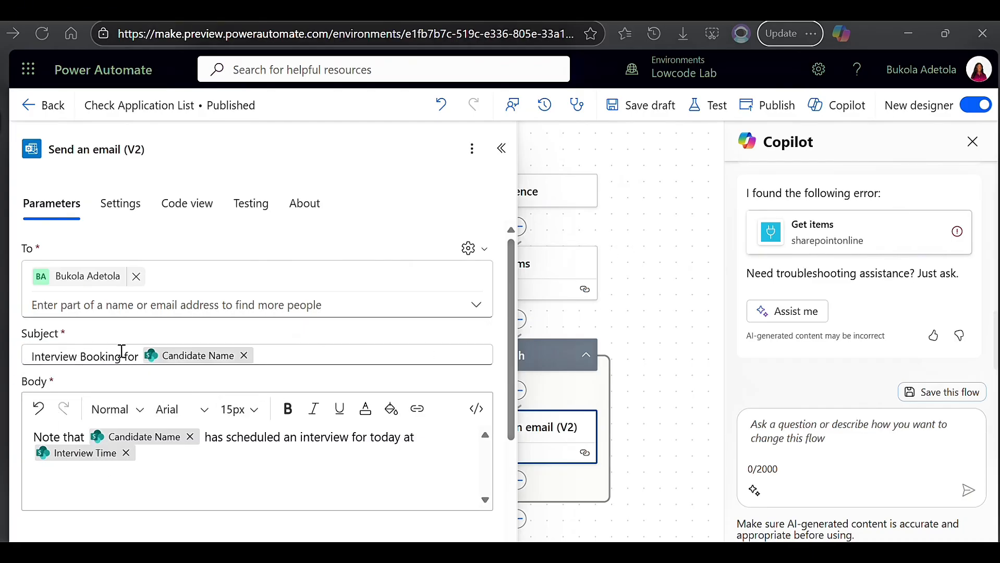
mouse_move(186, 366)
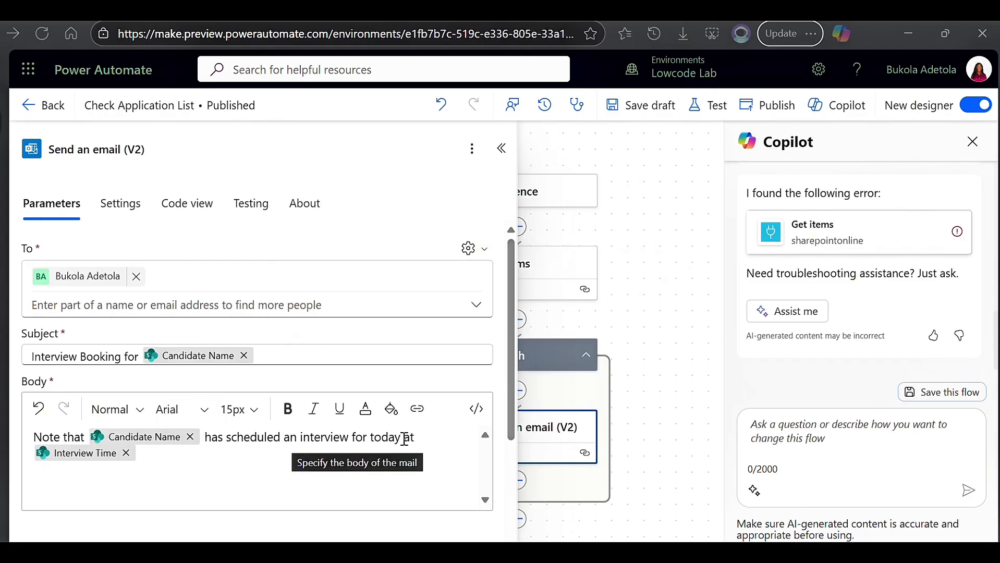
left_click(371, 442)
type("an")
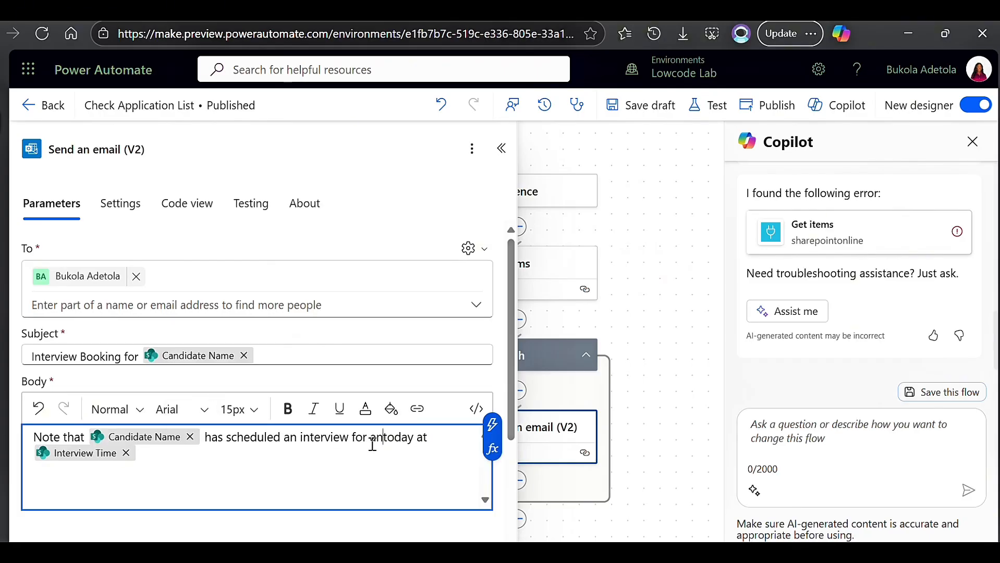
key("BackSpace")
key("BackSpace")
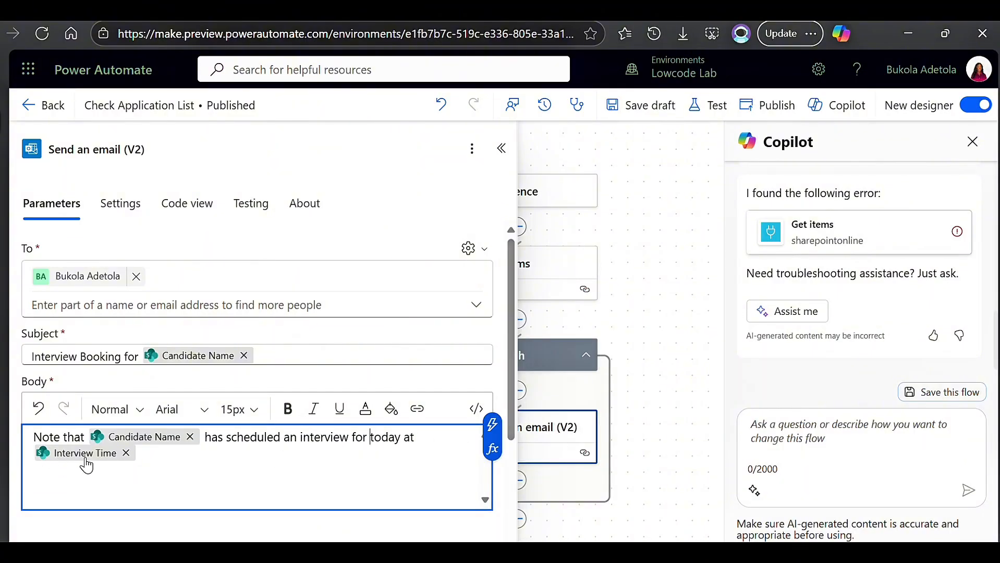
Save the flow draft, switch to the Outlook inbox and open the newest Interview Booking email.
left_click(654, 113)
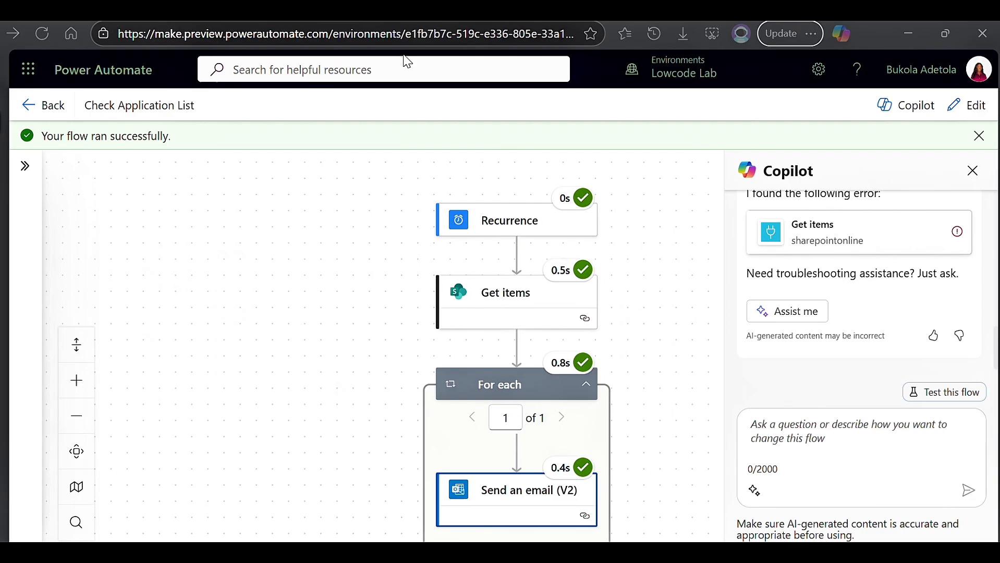
left_click(3, 215)
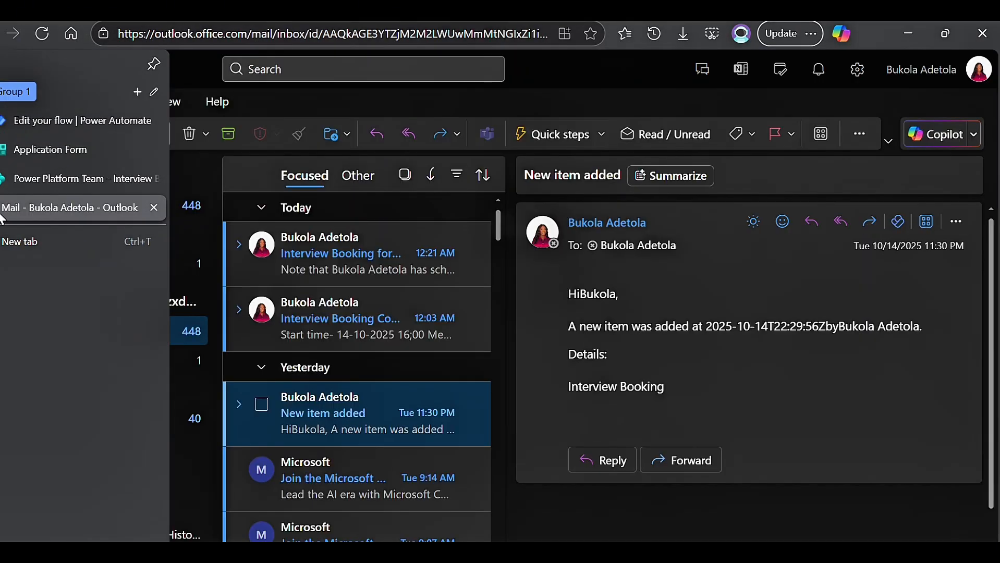
left_click(365, 261)
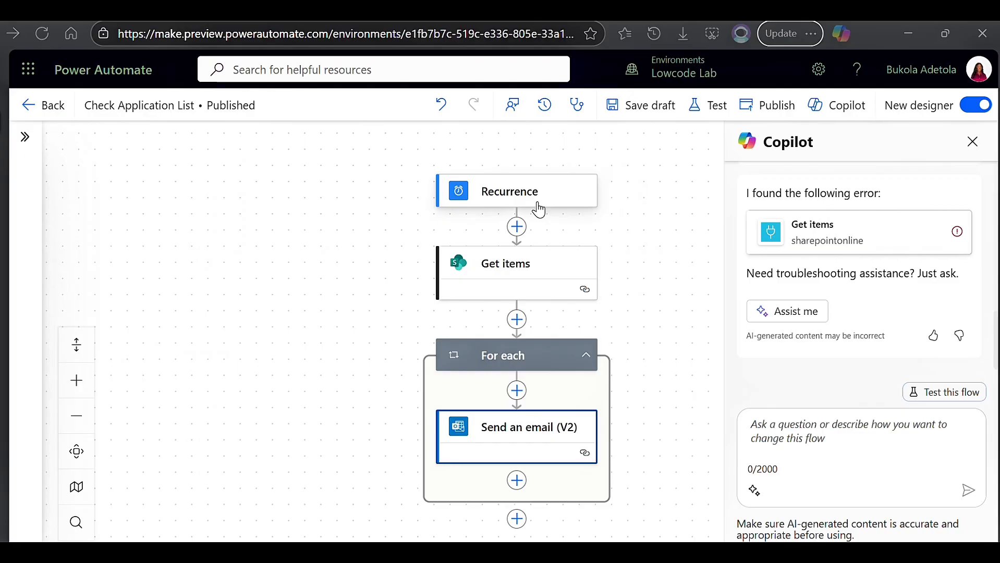
Replace the Recurrence trigger with "Manually trigger a flow", adding no inputs, and collapse its settings.
right_click(538, 207)
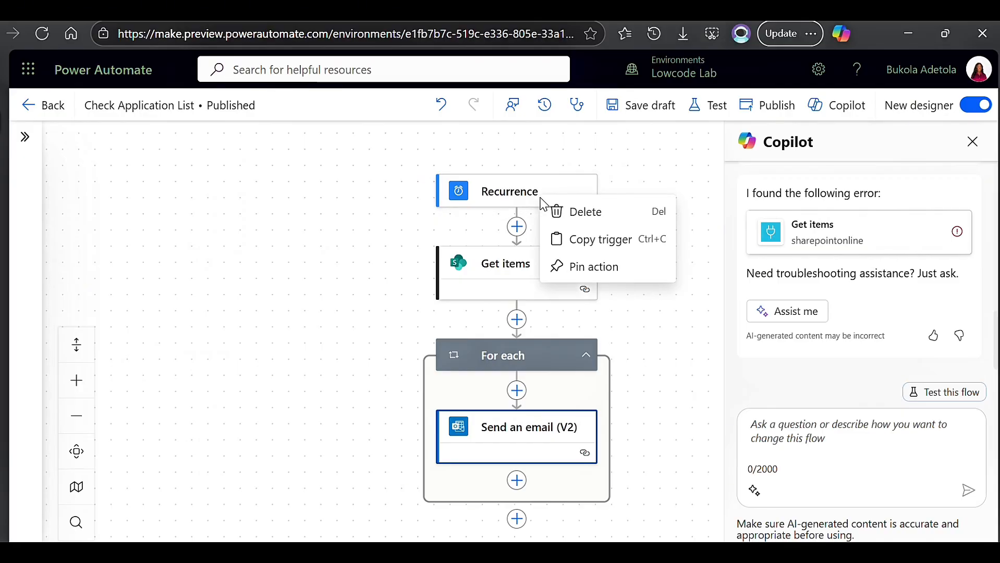
left_click(575, 219)
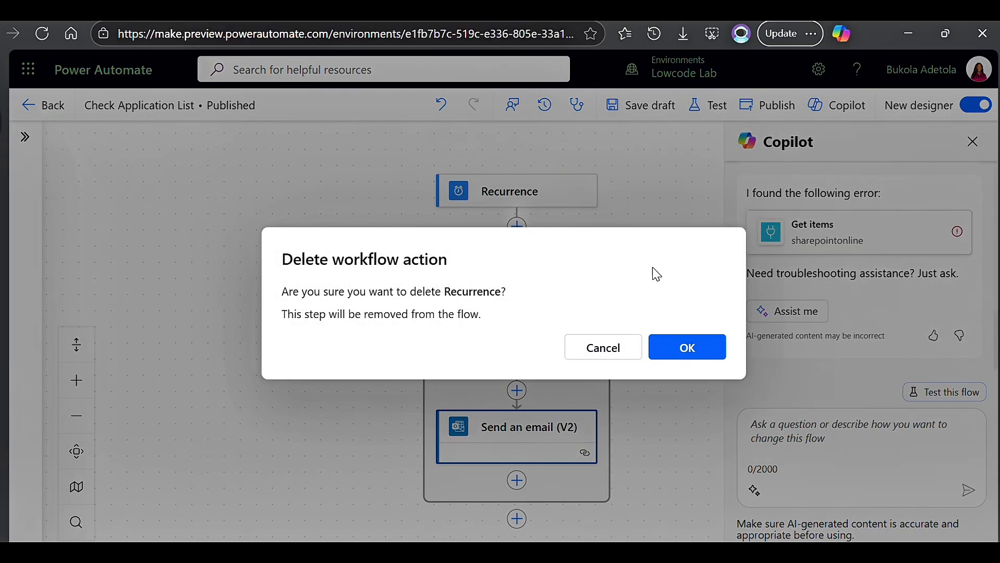
left_click(701, 358)
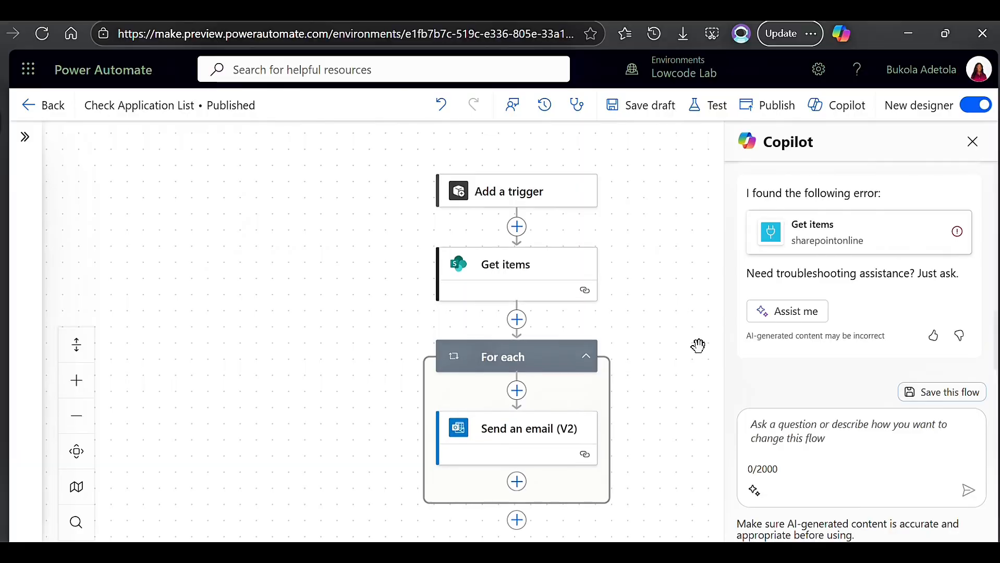
left_click(520, 197)
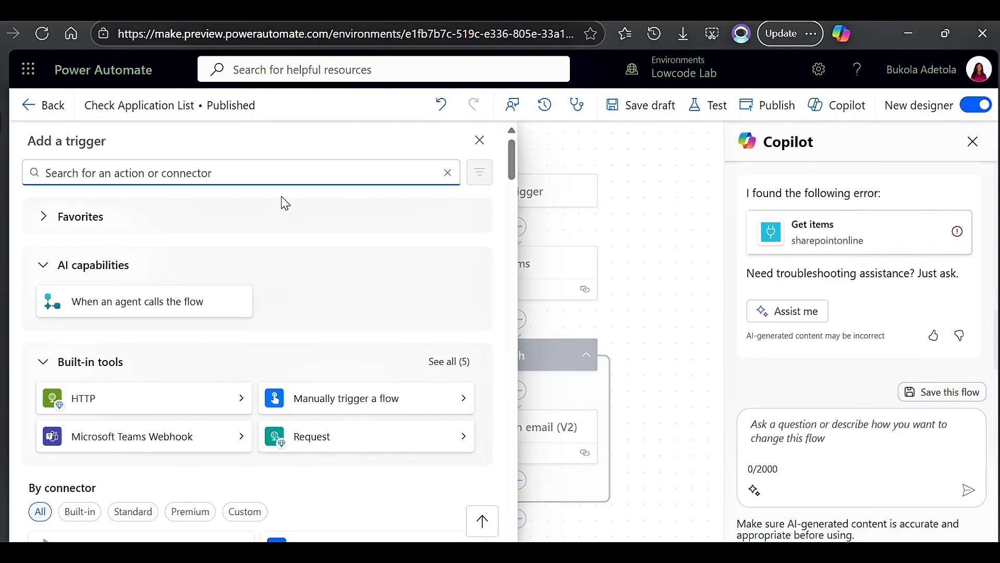
left_click(361, 408)
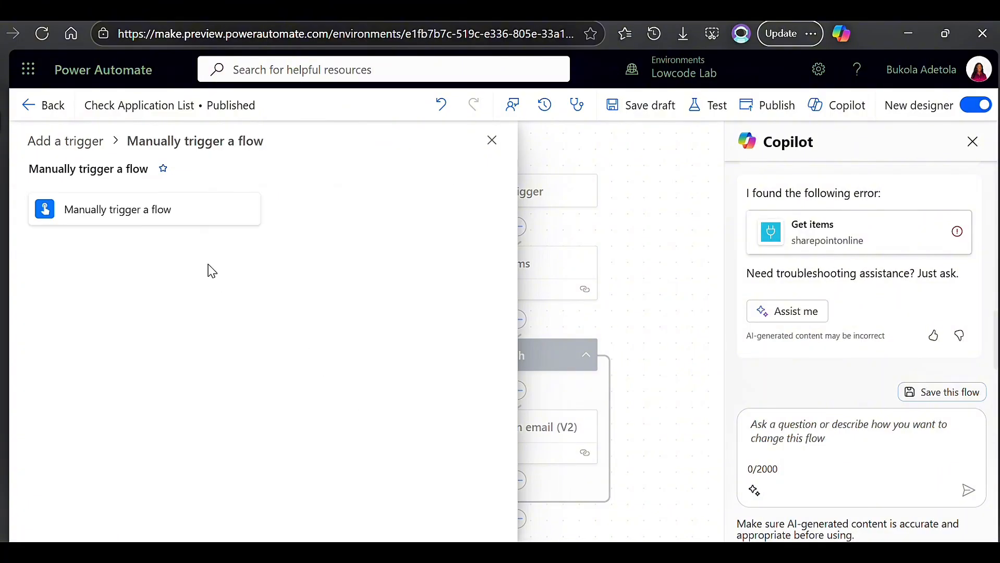
left_click(164, 211)
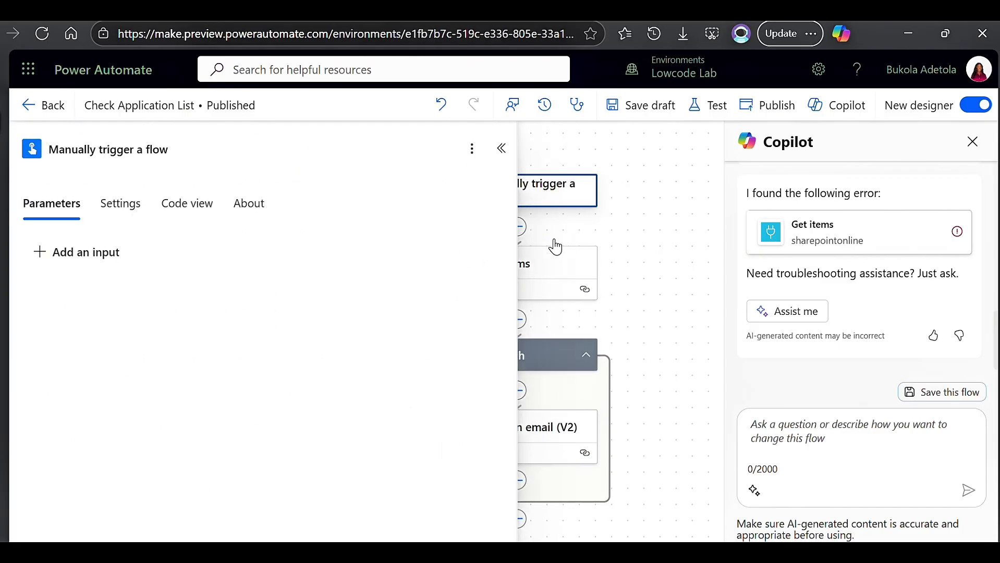
left_click(501, 150)
Save the changed flow as a draft, and publish and test it manually.
left_click(645, 116)
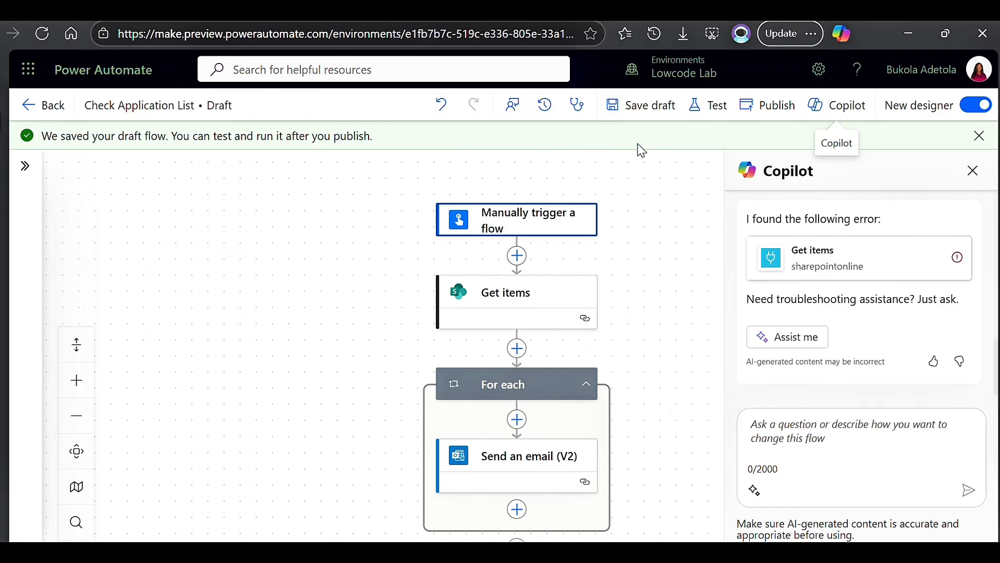
left_click(713, 108)
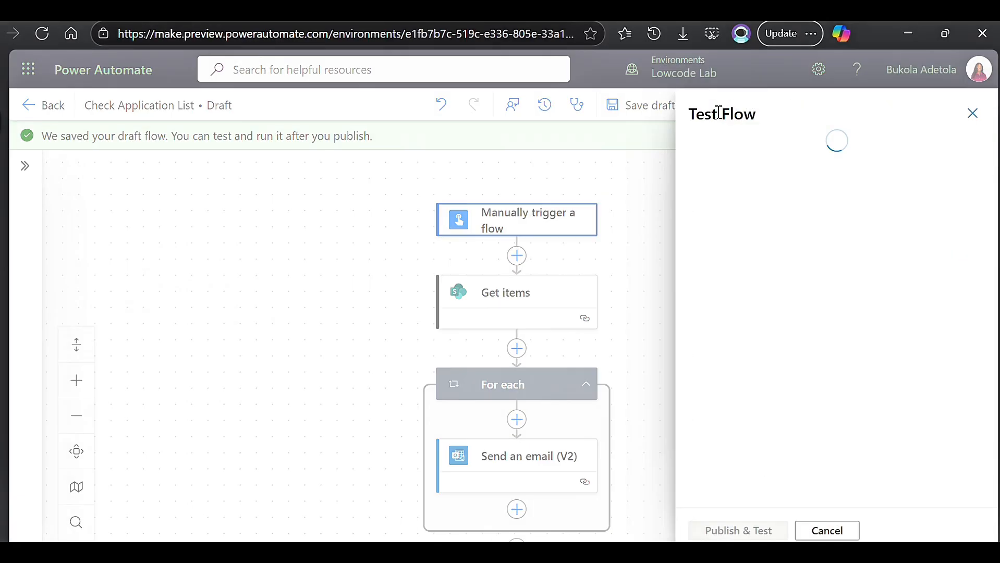
left_click(700, 148)
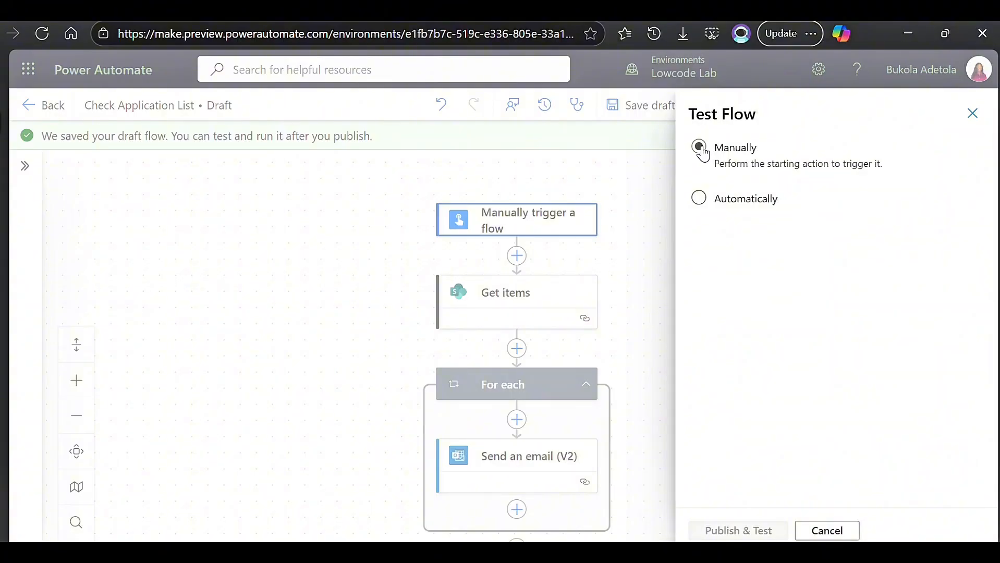
left_click(701, 148)
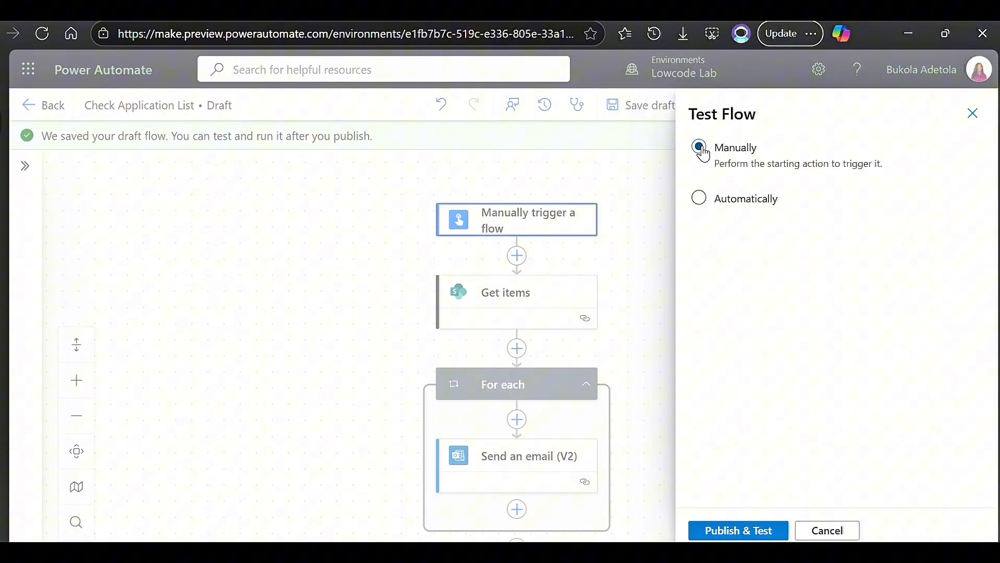
left_click(725, 531)
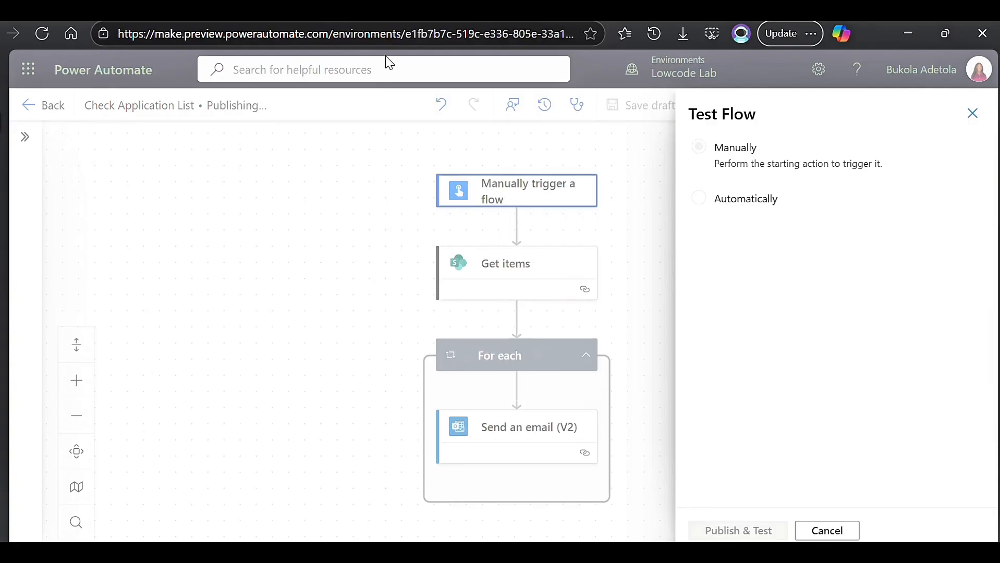